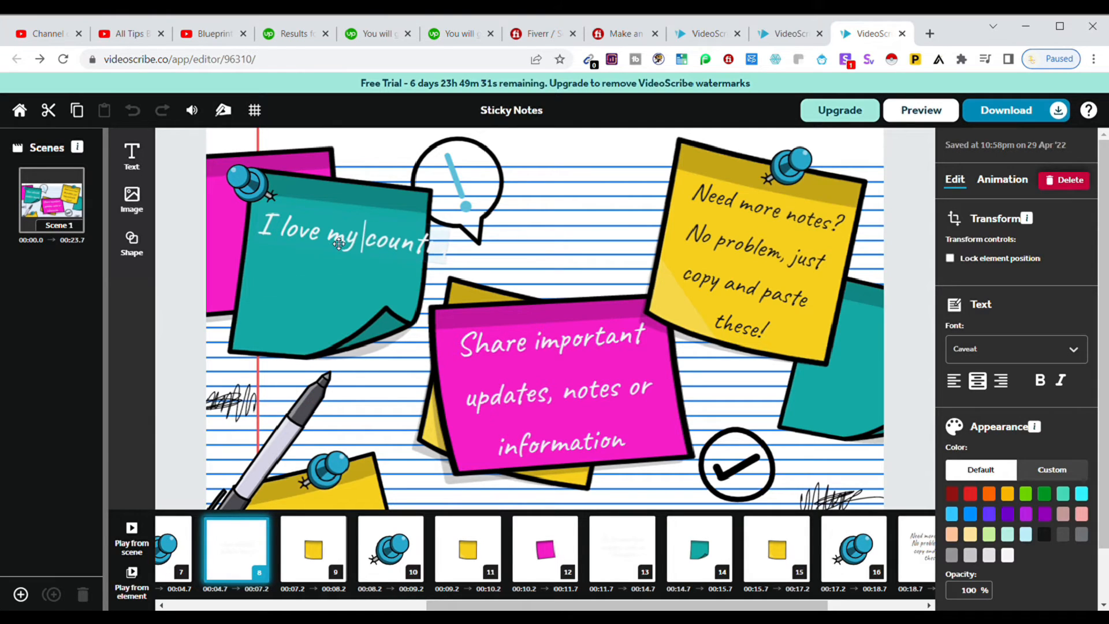
- Break the teal note's text so that "country" starts on a second line below "I love my"
{"action": "key", "text": "Return"}
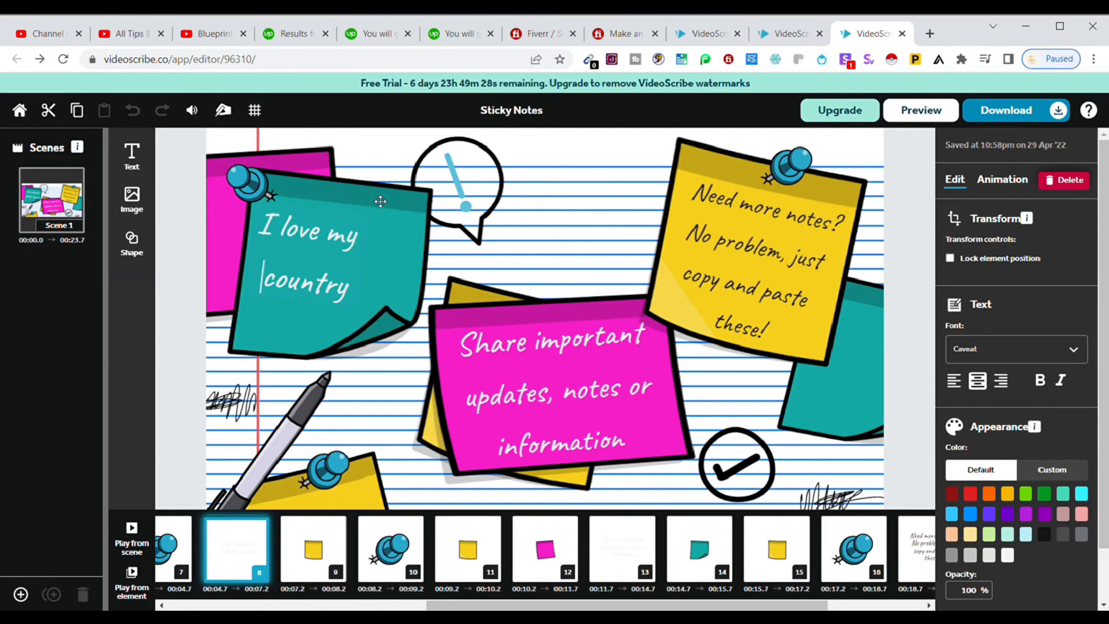
- Replace the magenta note's text with "I am proud to" on one line and "born in bangladesh" on the next
{"action": "left_click", "coordinate": [529, 378]}
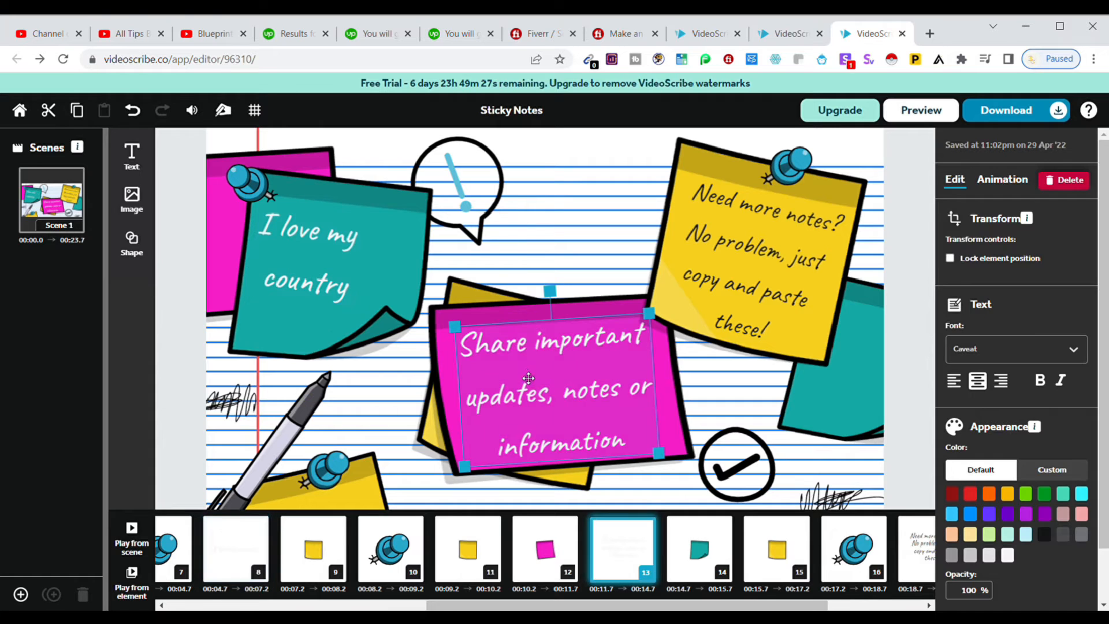
{"action": "double_click", "coordinate": [490, 363]}
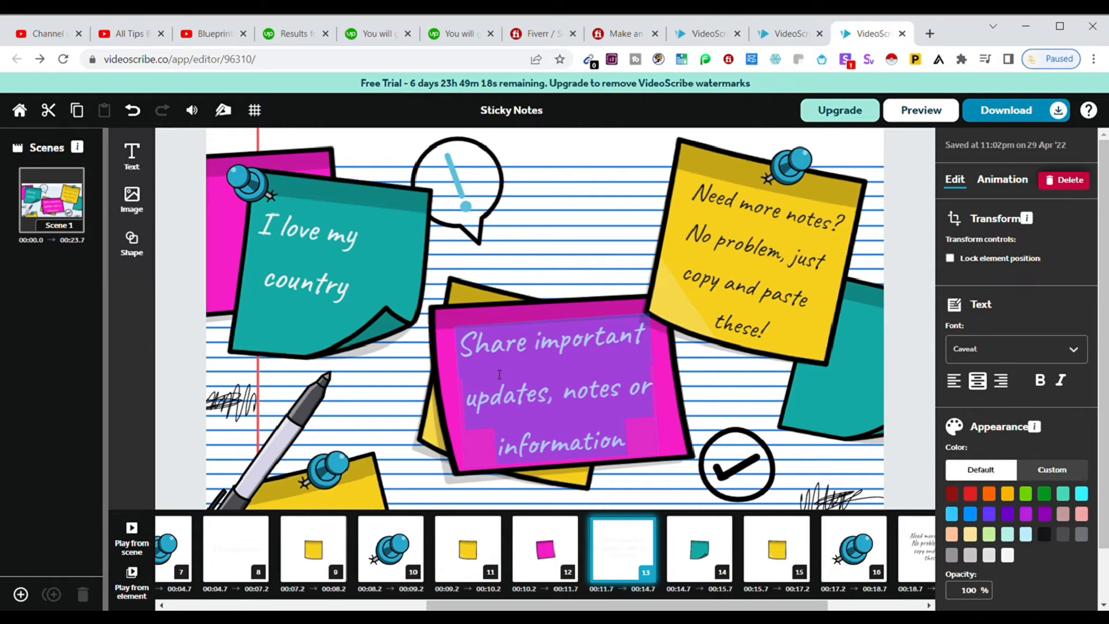
{"action": "type", "text": "I am proud to be"}
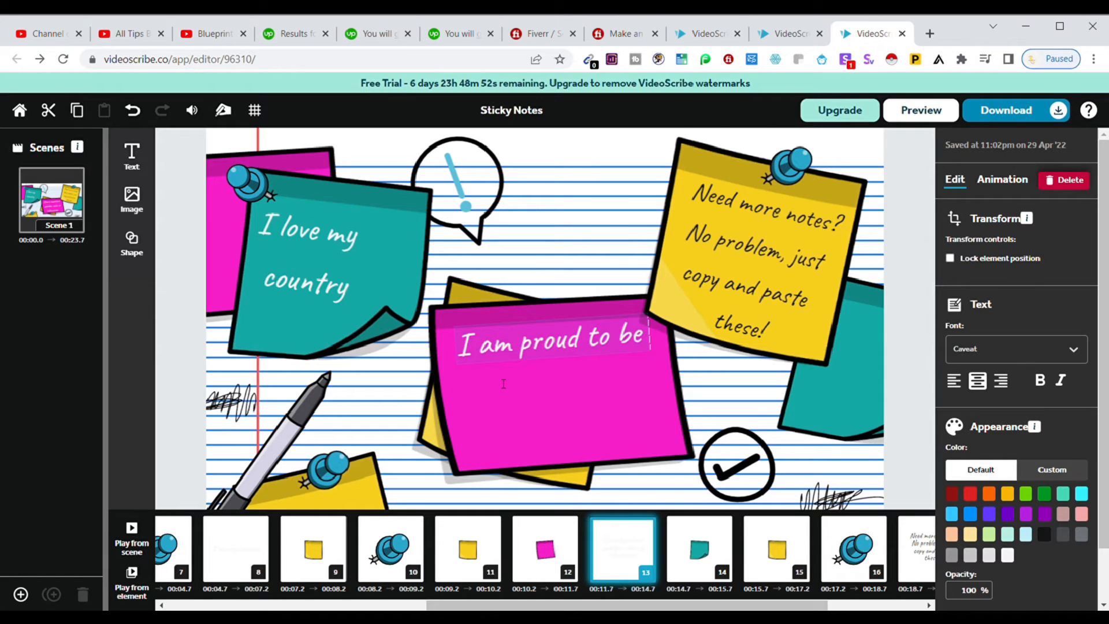
{"action": "key", "text": "BackSpace"}
{"action": "type", "text": "orn"}
{"action": "key", "text": "Left"}
{"action": "key", "text": "Left"}
{"action": "key", "text": "Left"}
{"action": "key", "text": "Left"}
{"action": "key", "text": "Return"}
{"action": "key", "text": "Right"}
{"action": "key", "text": "Right"}
{"action": "key", "text": "Right"}
{"action": "key", "text": "Right"}
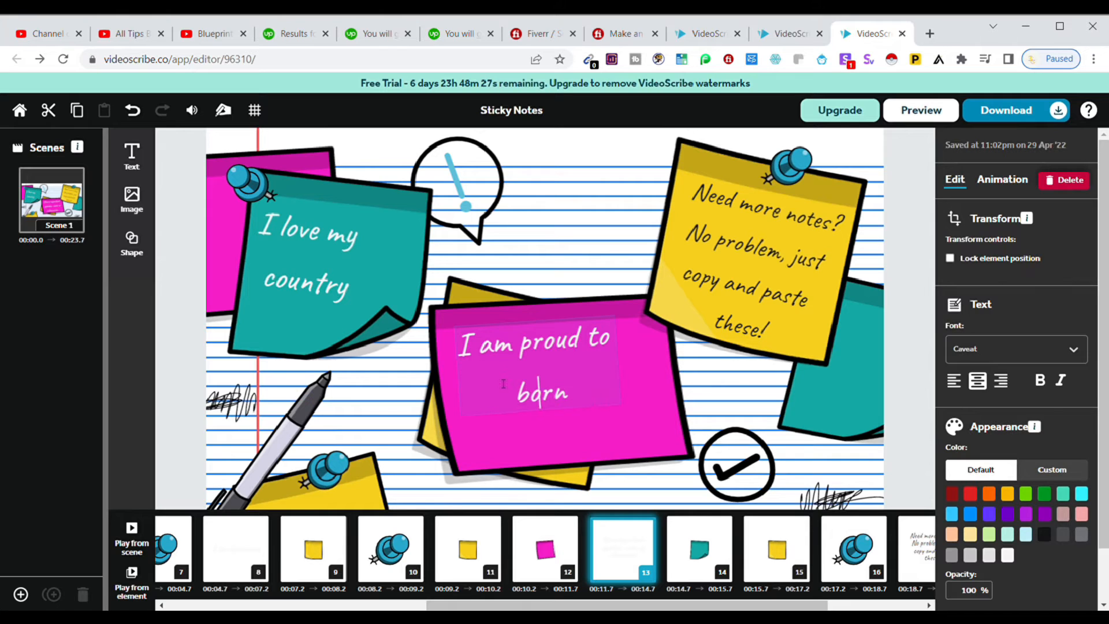
{"action": "type", "text": "in bangladesh"}
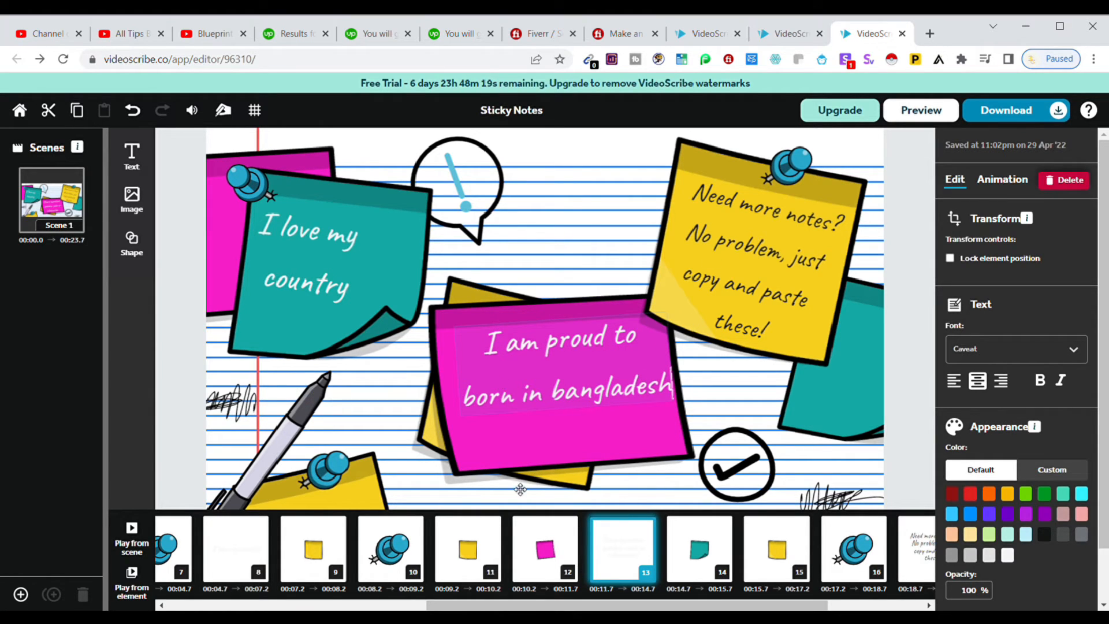
- Try custom fill colours on the pushpin of the "I love my country" note, ending with blue #2756CB
{"action": "left_click", "coordinate": [295, 456]}
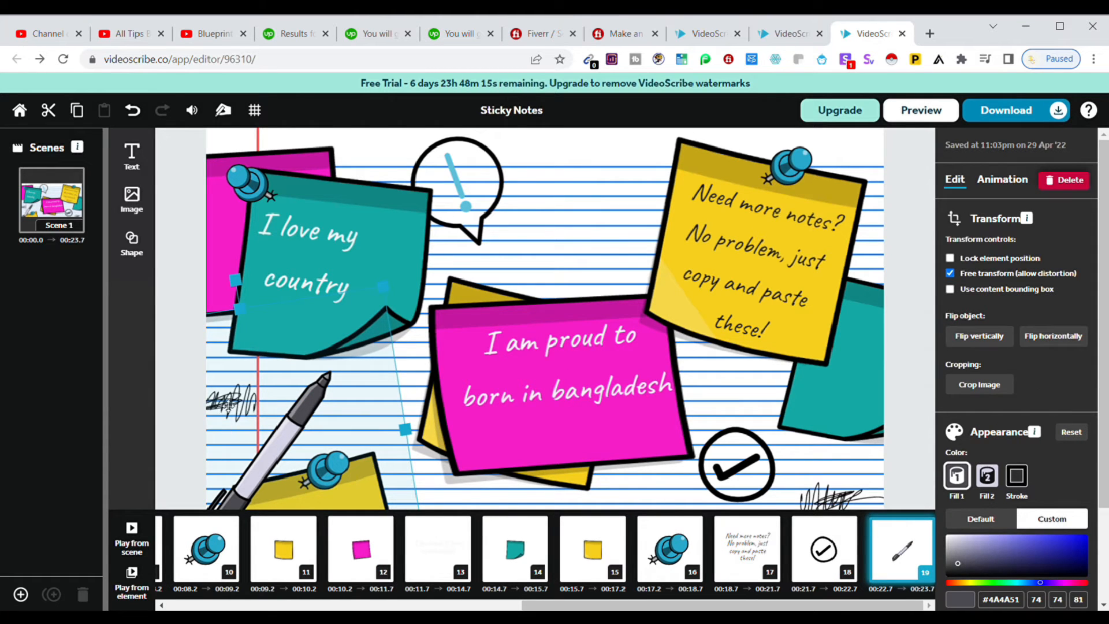
{"action": "left_click", "coordinate": [247, 188]}
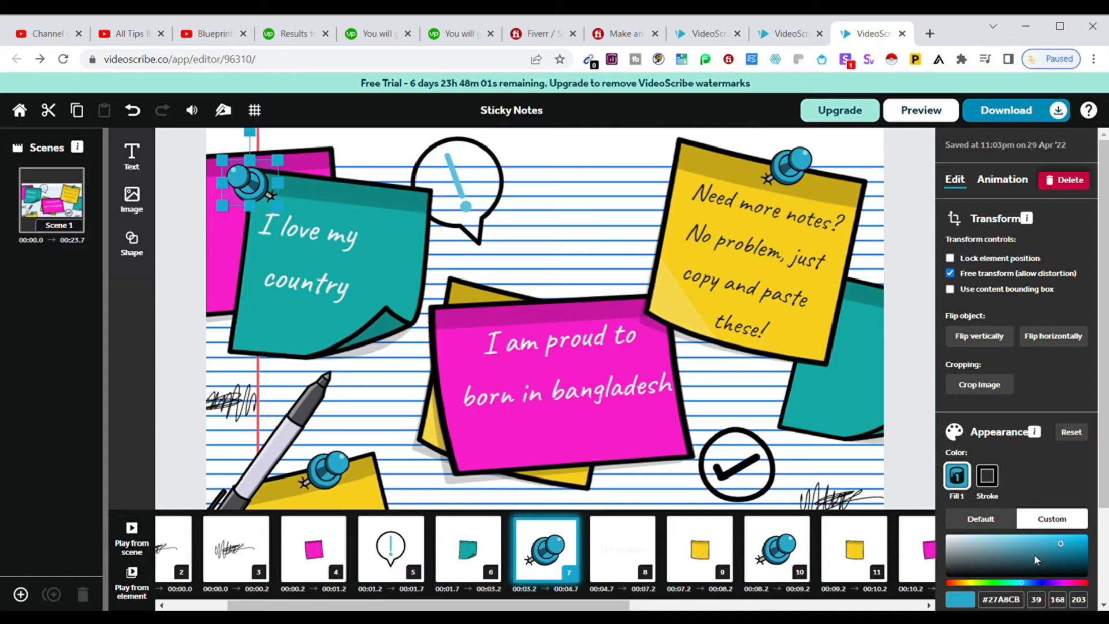
{"action": "scroll", "coordinate": [1019, 470], "scroll_direction": "down", "scroll_amount": 2}
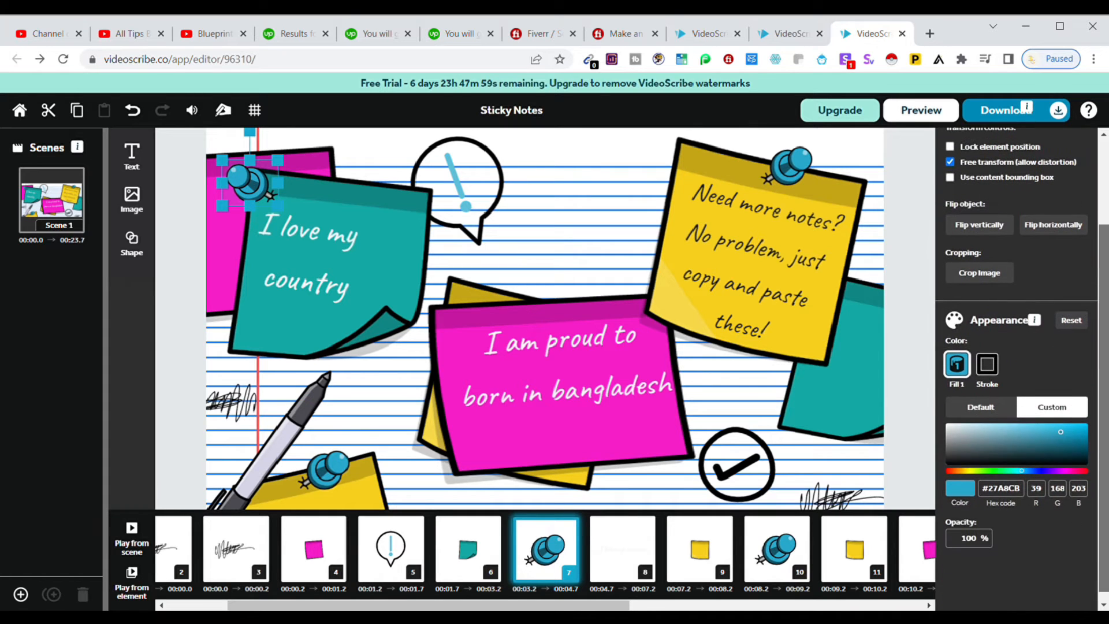
{"action": "left_click_drag", "start_coordinate": [1019, 471], "coordinate": [1015, 470]}
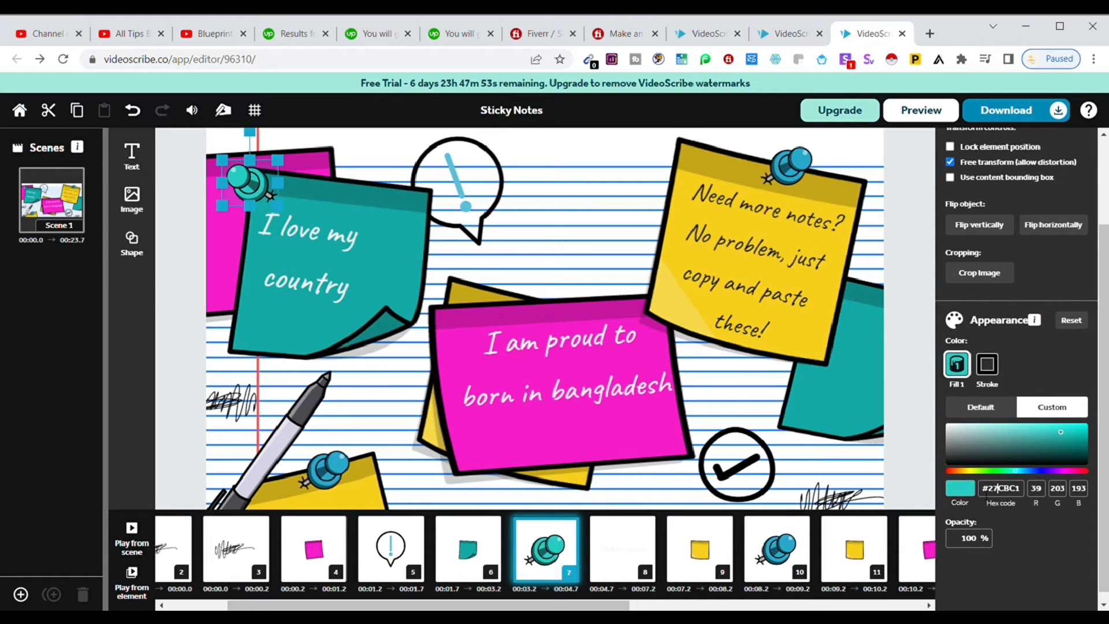
{"action": "left_click", "coordinate": [988, 489]}
{"action": "left_click", "coordinate": [1010, 489]}
{"action": "left_click", "coordinate": [1027, 469]}
{"action": "left_click", "coordinate": [1034, 466]}
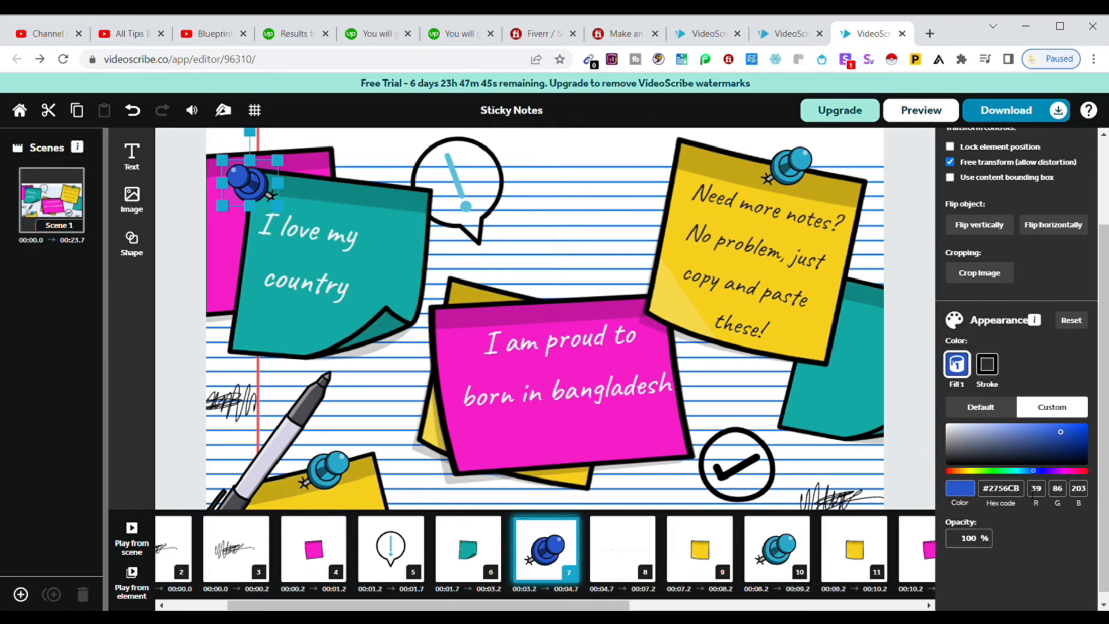
- Recolour the teal note's pushpin with the bright red from the default palette
{"action": "left_click", "coordinate": [982, 410]}
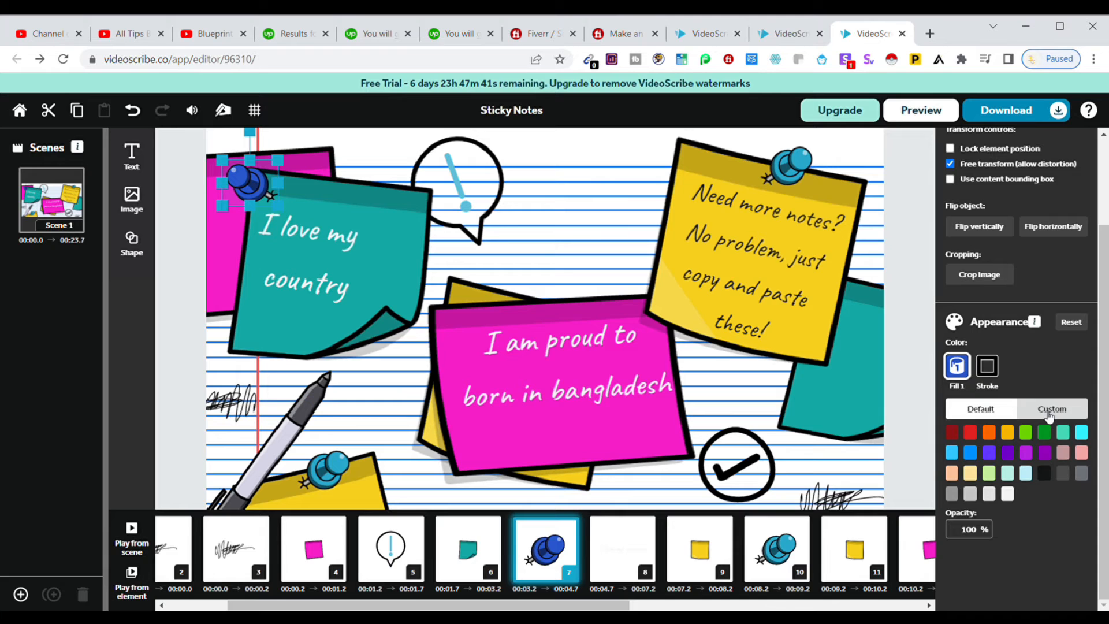
{"action": "left_click", "coordinate": [971, 453]}
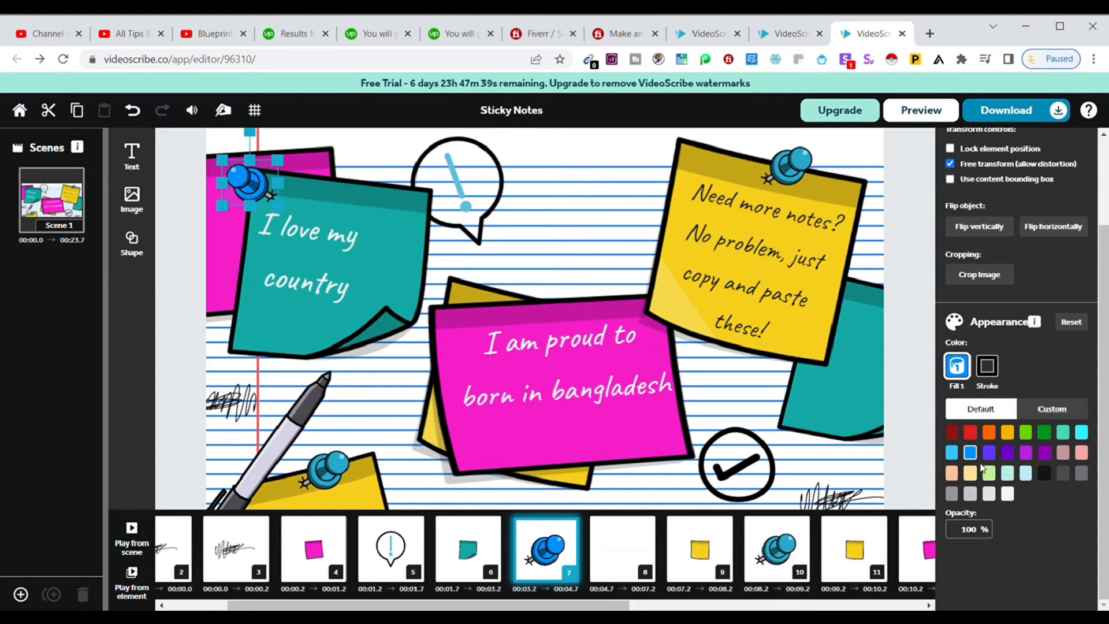
{"action": "left_click", "coordinate": [971, 432]}
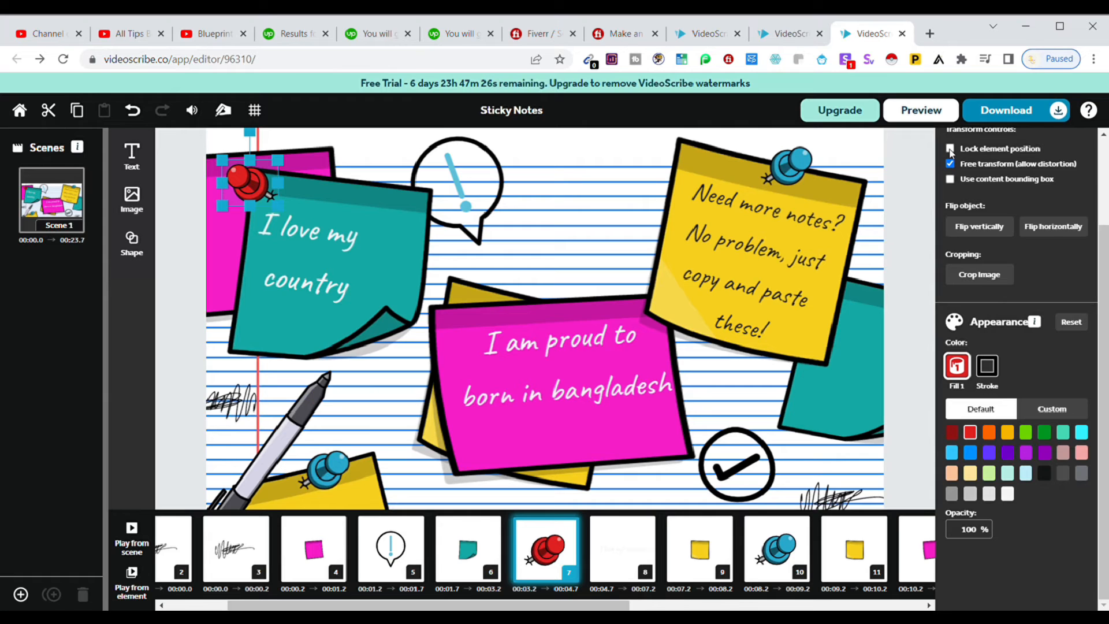
- Try the position lock on the red pushpin, nudge the pin slightly and move it back to its place
{"action": "left_click", "coordinate": [950, 149]}
{"action": "left_click", "coordinate": [949, 151]}
{"action": "mouse_move", "coordinate": [255, 190]}
{"action": "left_mouse_down"}
{"action": "mouse_move", "coordinate": [339, 181]}
{"action": "mouse_move", "coordinate": [272, 182]}
{"action": "mouse_move", "coordinate": [295, 197]}
{"action": "mouse_move", "coordinate": [262, 185]}
{"action": "left_mouse_up"}
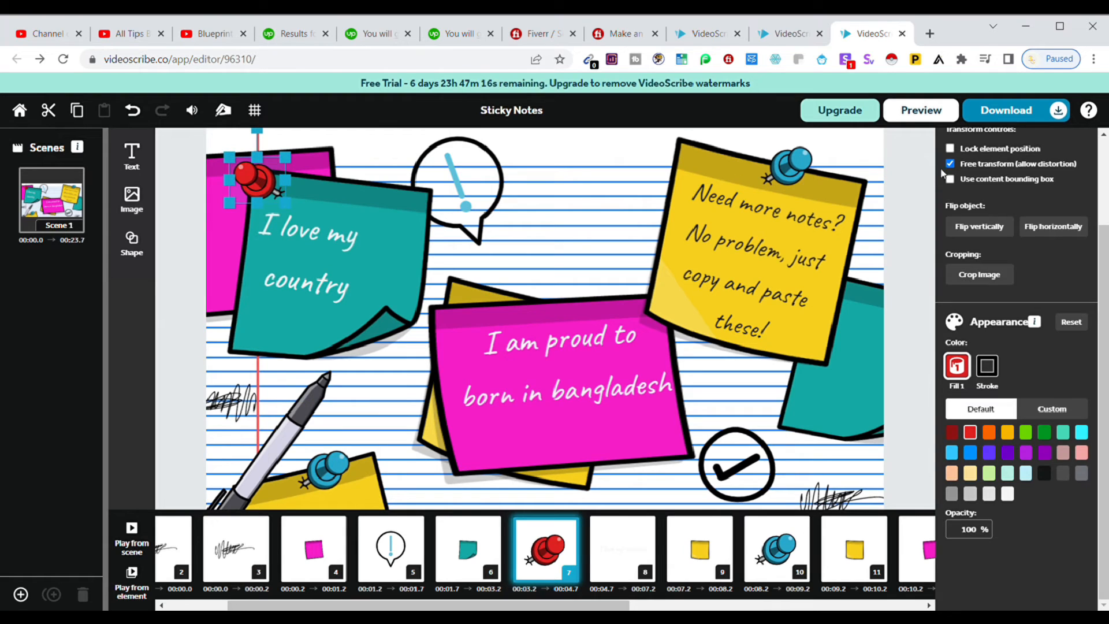
{"action": "mouse_move", "coordinate": [259, 191]}
{"action": "left_mouse_down"}
{"action": "mouse_move", "coordinate": [288, 191]}
{"action": "mouse_move", "coordinate": [255, 196]}
{"action": "left_mouse_up"}
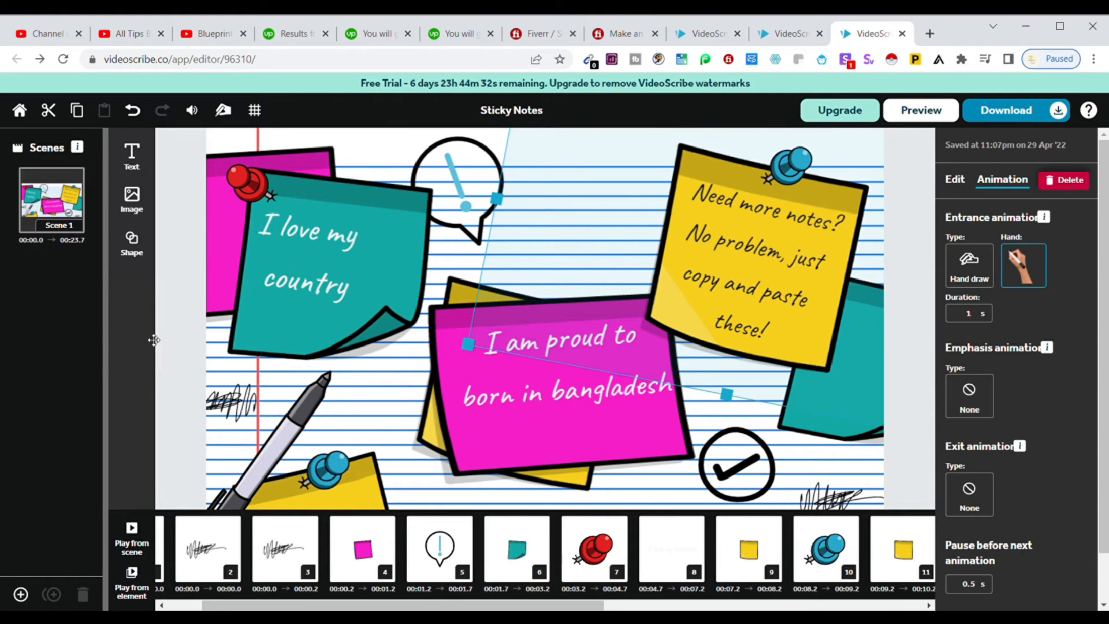
- Try adding a new text element to the scene and discard it
{"action": "left_click", "coordinate": [131, 156]}
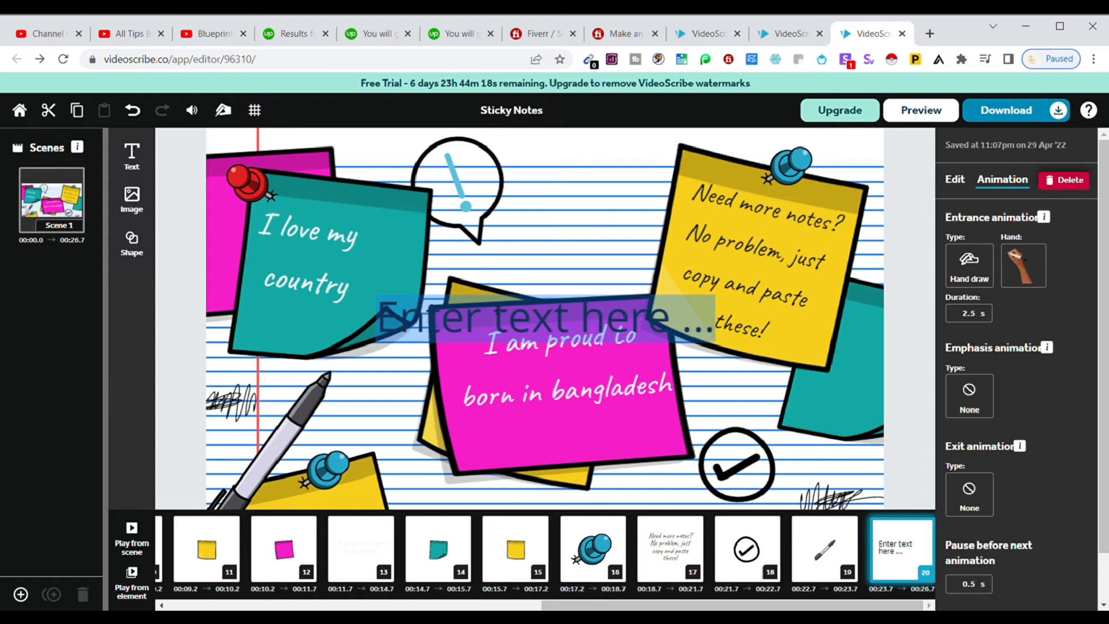
{"action": "key", "text": "BackSpace"}
- Insert the panda image from the Cartoons category and place it between the speech bubble and the yellow note
{"action": "left_click", "coordinate": [131, 198]}
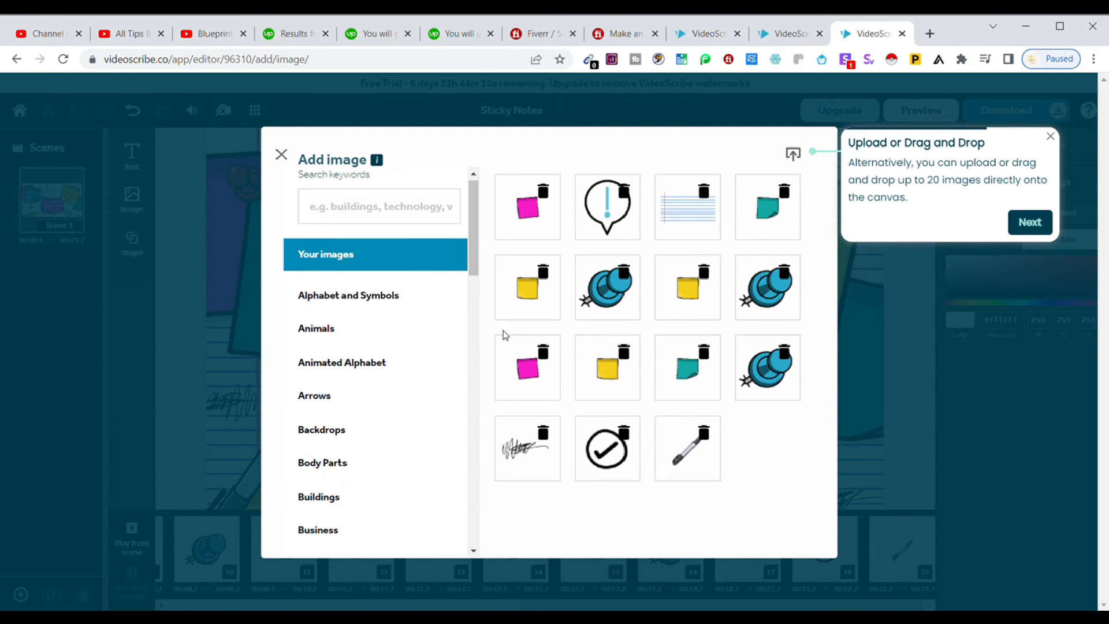
{"action": "scroll", "coordinate": [405, 260], "scroll_direction": "down", "scroll_amount": 2}
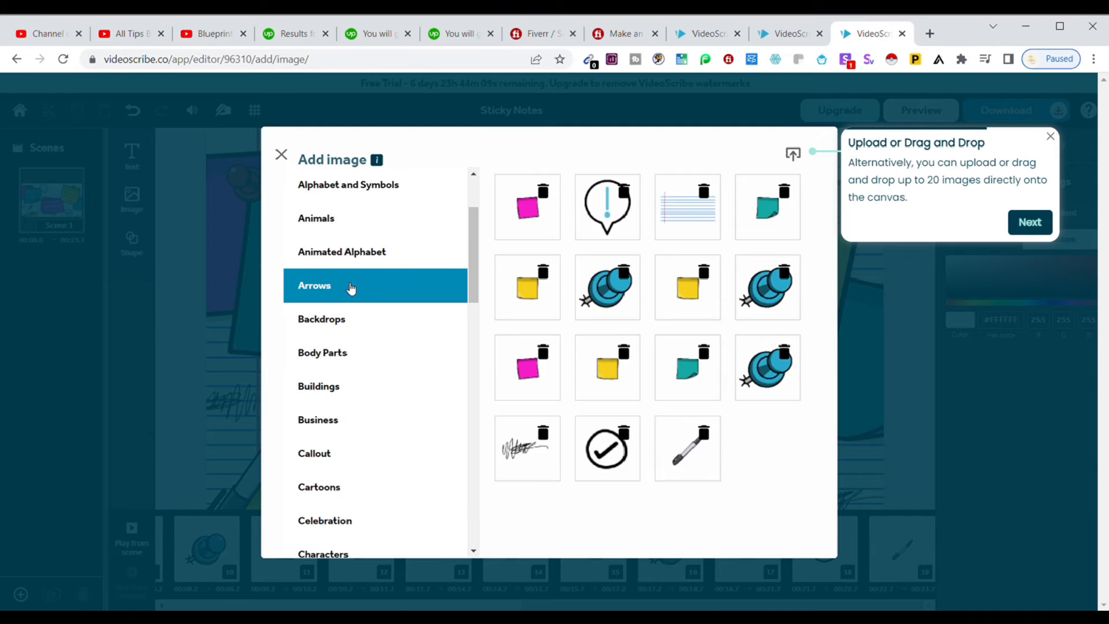
{"action": "left_click", "coordinate": [350, 289]}
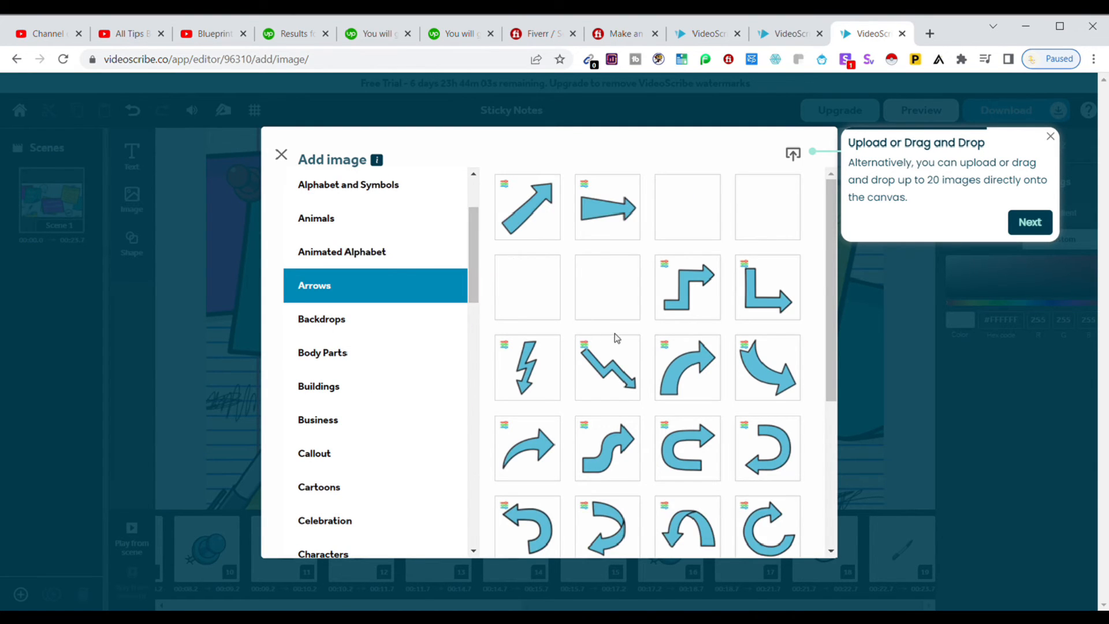
{"action": "scroll", "coordinate": [469, 282], "scroll_direction": "down", "scroll_amount": 2}
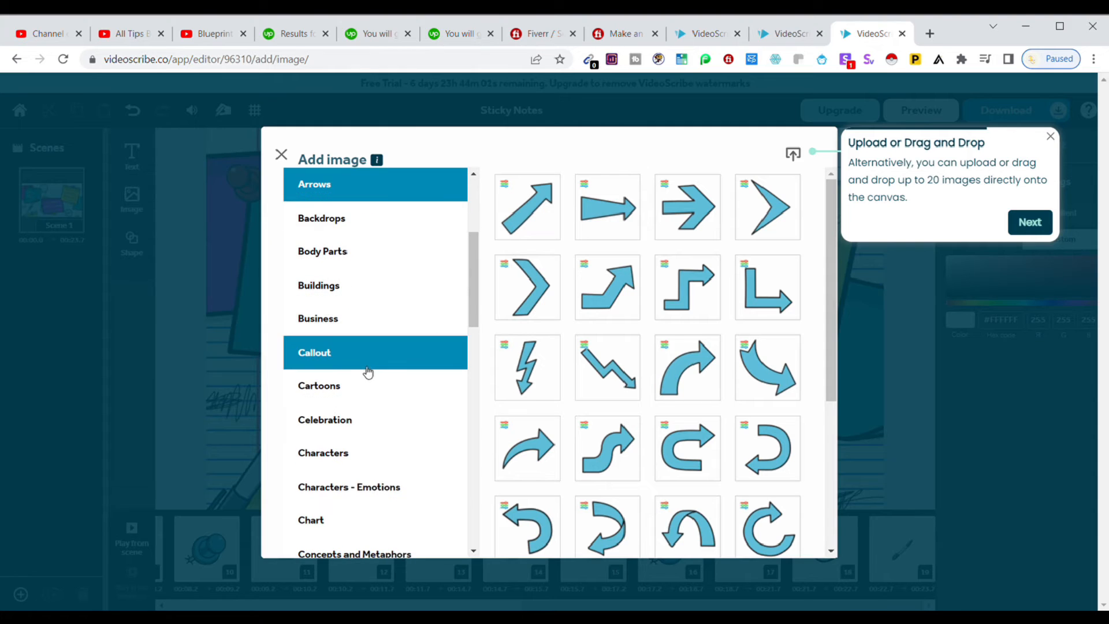
{"action": "left_click", "coordinate": [334, 357]}
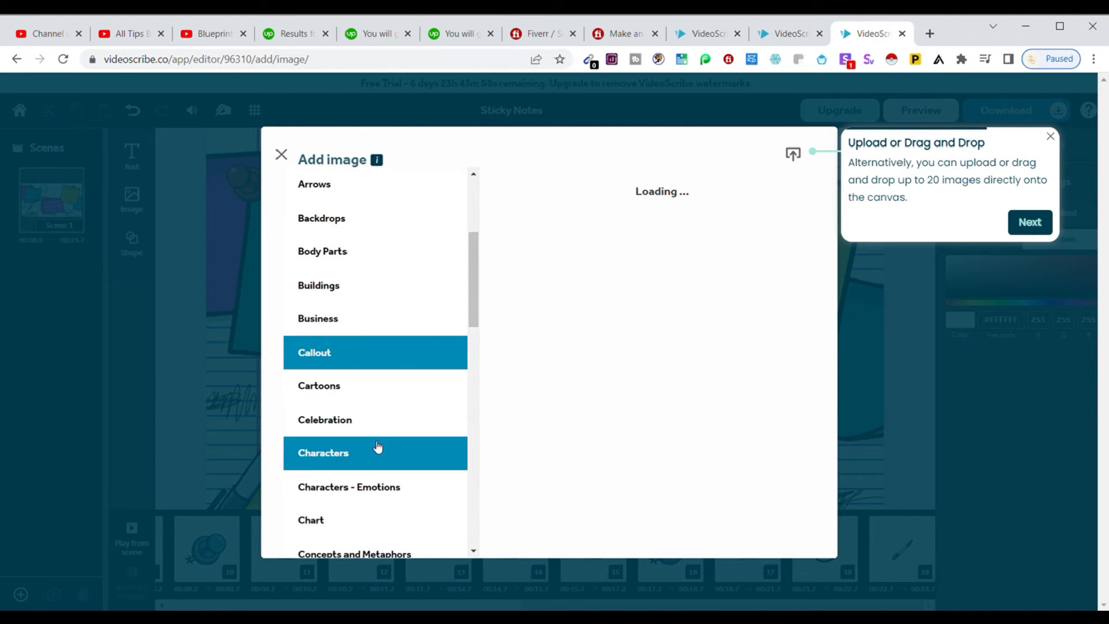
{"action": "left_click", "coordinate": [353, 390]}
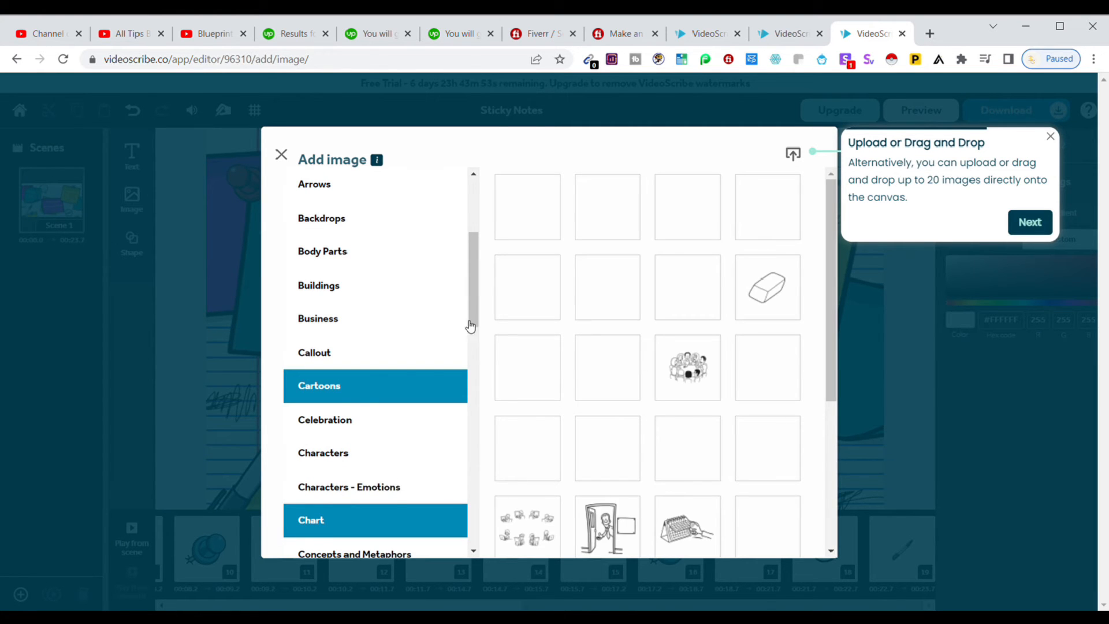
{"action": "left_click_drag", "start_coordinate": [473, 282], "coordinate": [466, 426]}
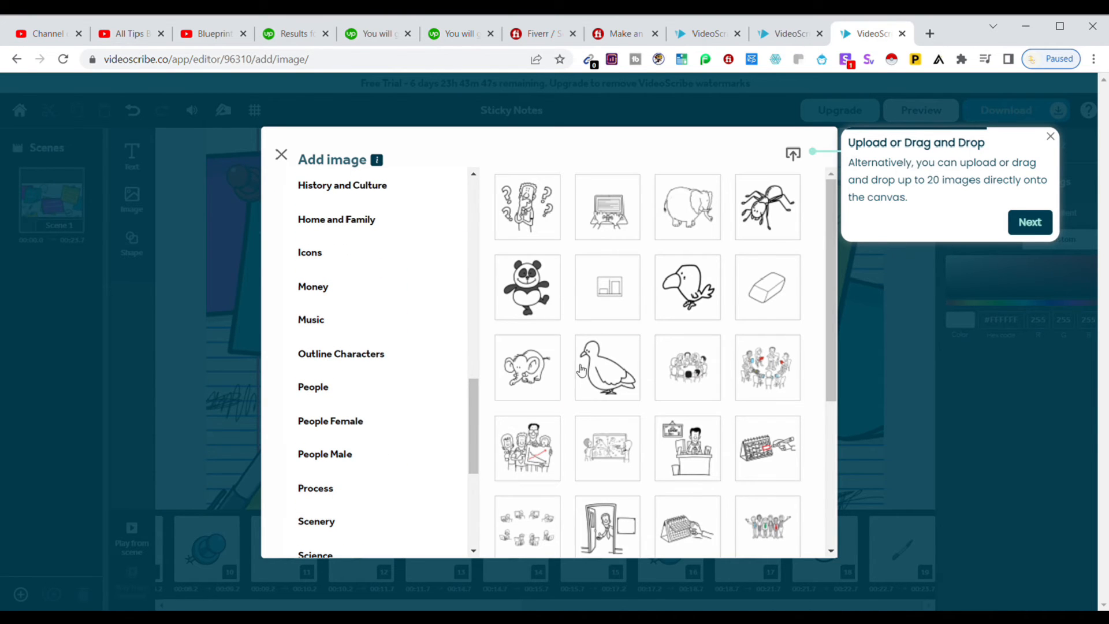
{"action": "left_click", "coordinate": [523, 292]}
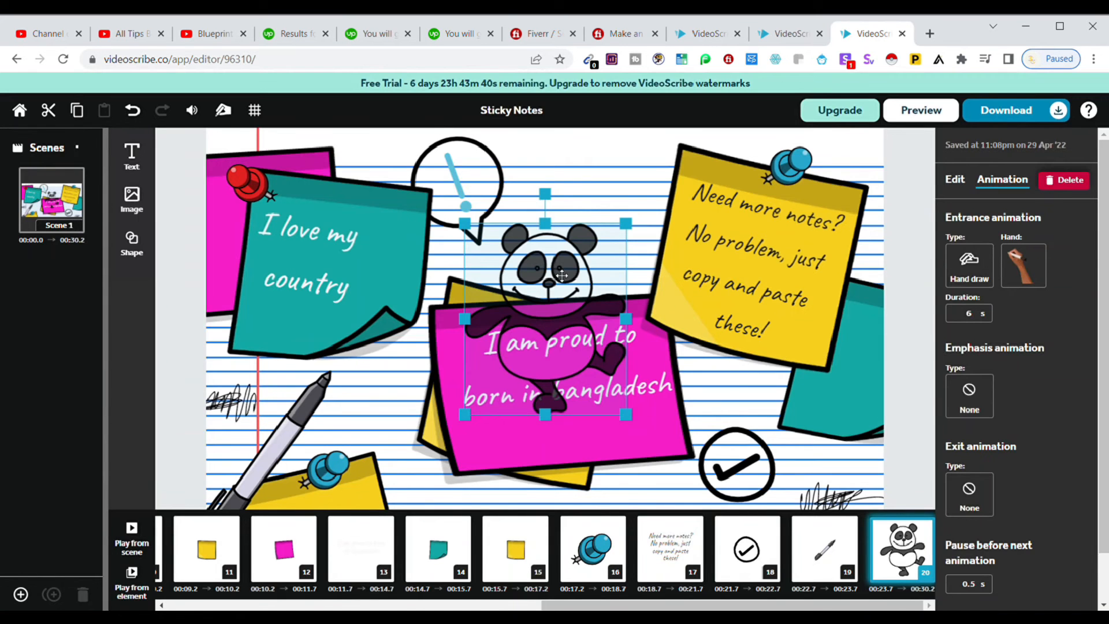
{"action": "left_click_drag", "start_coordinate": [500, 278], "coordinate": [536, 192]}
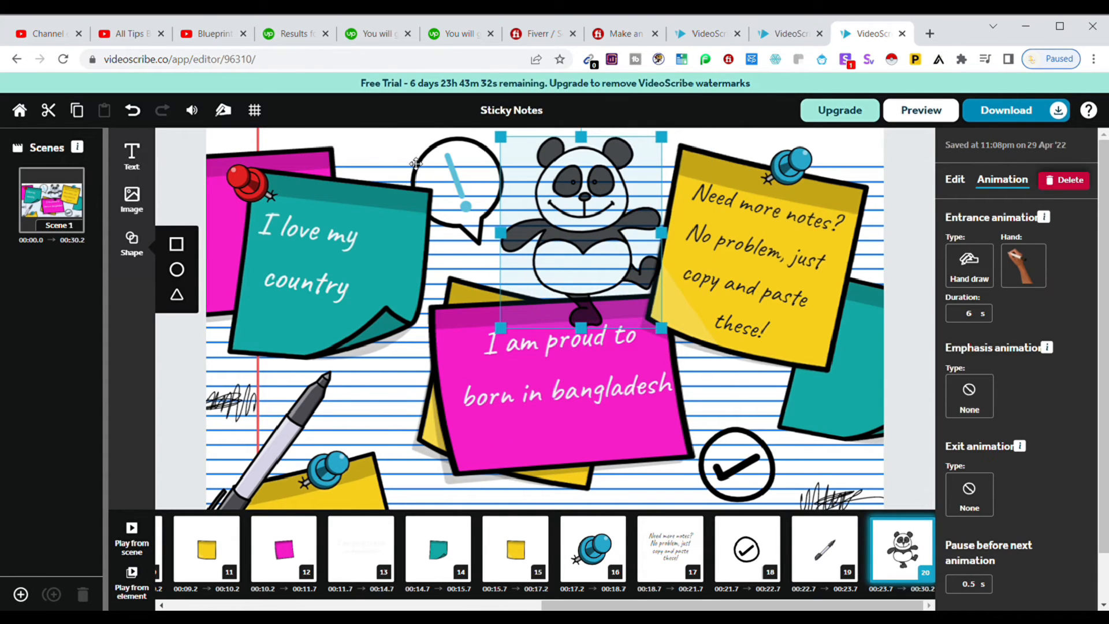
- Add a triangle shape and place it below the teal note, beside the pen
{"action": "left_click", "coordinate": [399, 190]}
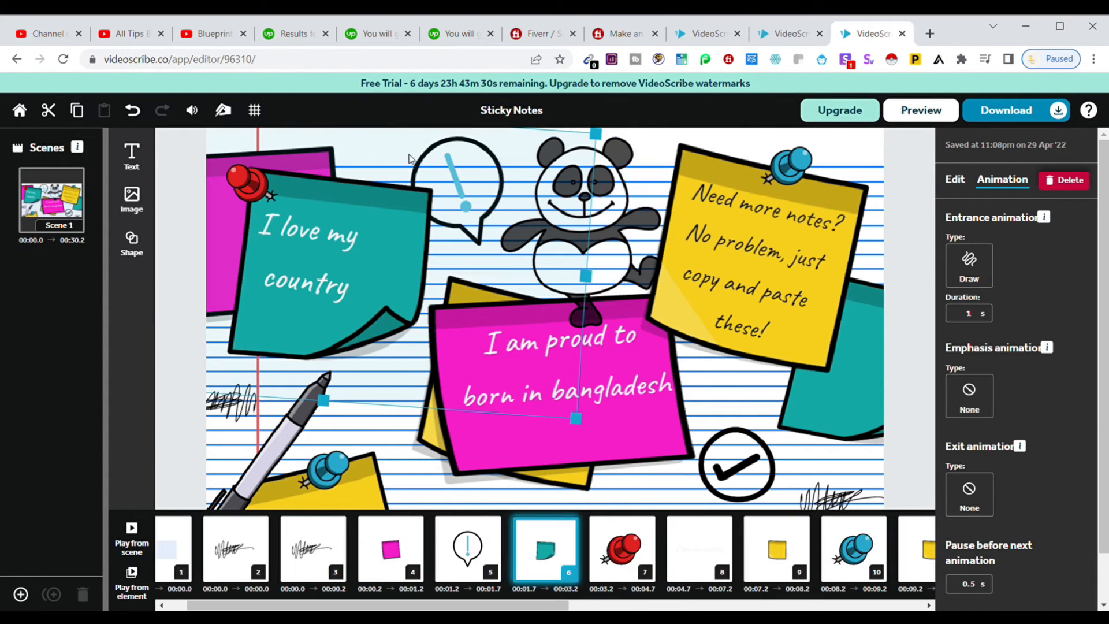
{"action": "left_click", "coordinate": [132, 249]}
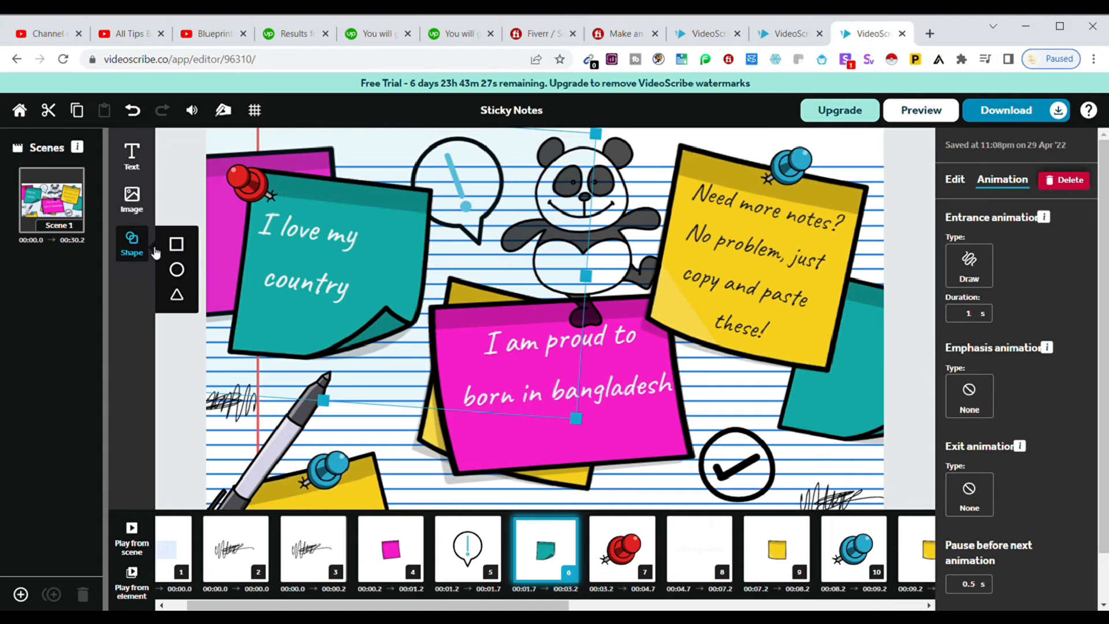
{"action": "left_click", "coordinate": [178, 295]}
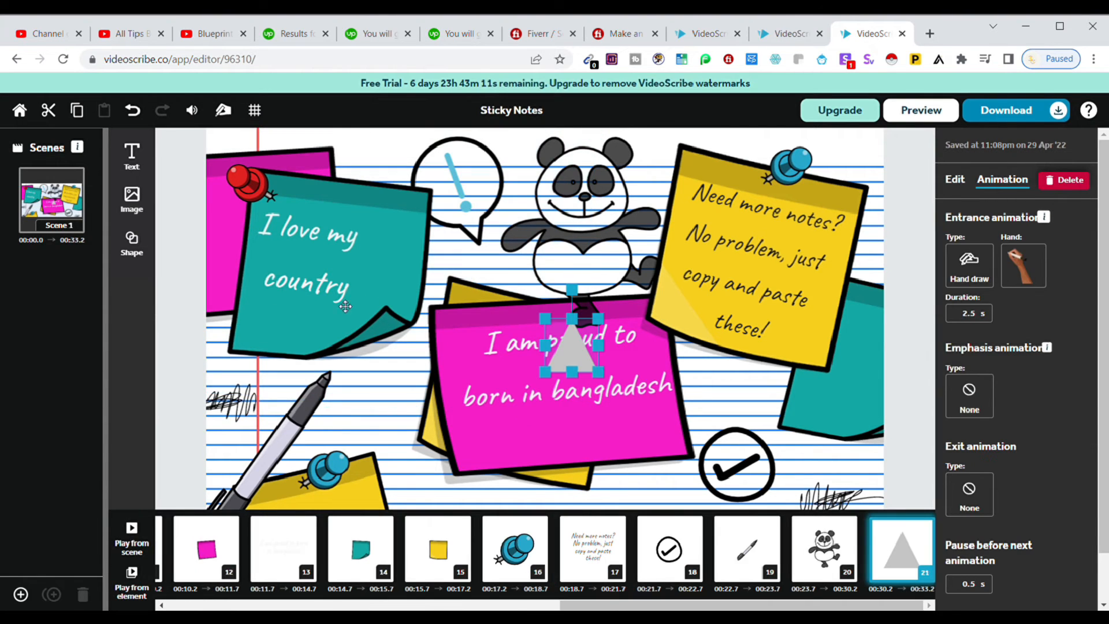
{"action": "left_click_drag", "start_coordinate": [477, 266], "coordinate": [167, 376]}
{"action": "left_click_drag", "start_coordinate": [347, 392], "coordinate": [372, 386]}
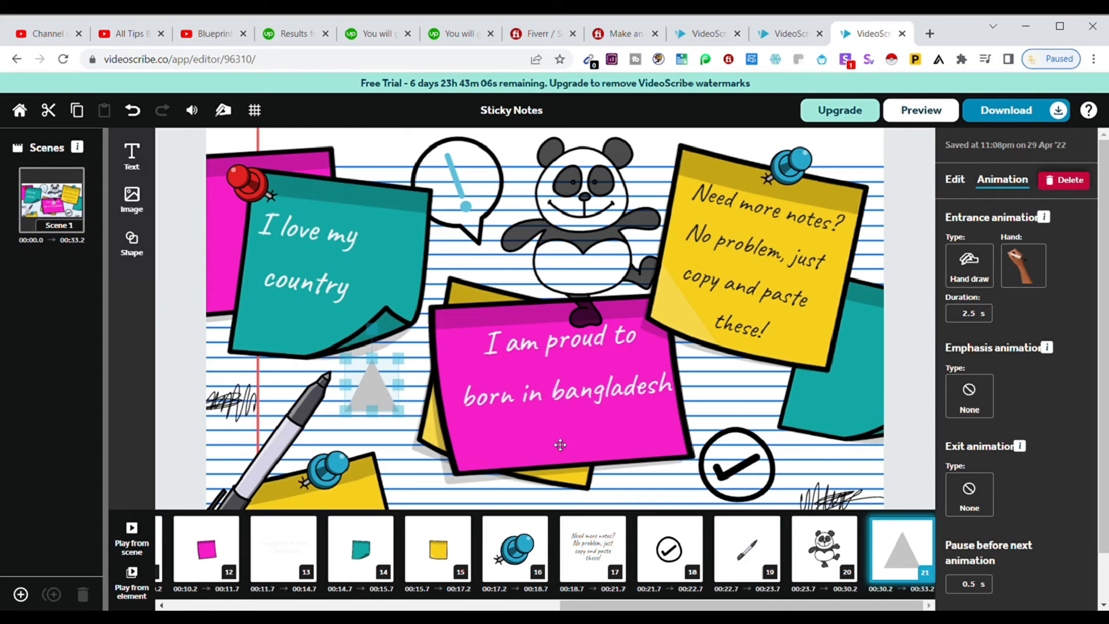
- Fill the triangle with the amber colour from the default palette and enlarge it
{"action": "left_click", "coordinate": [960, 183]}
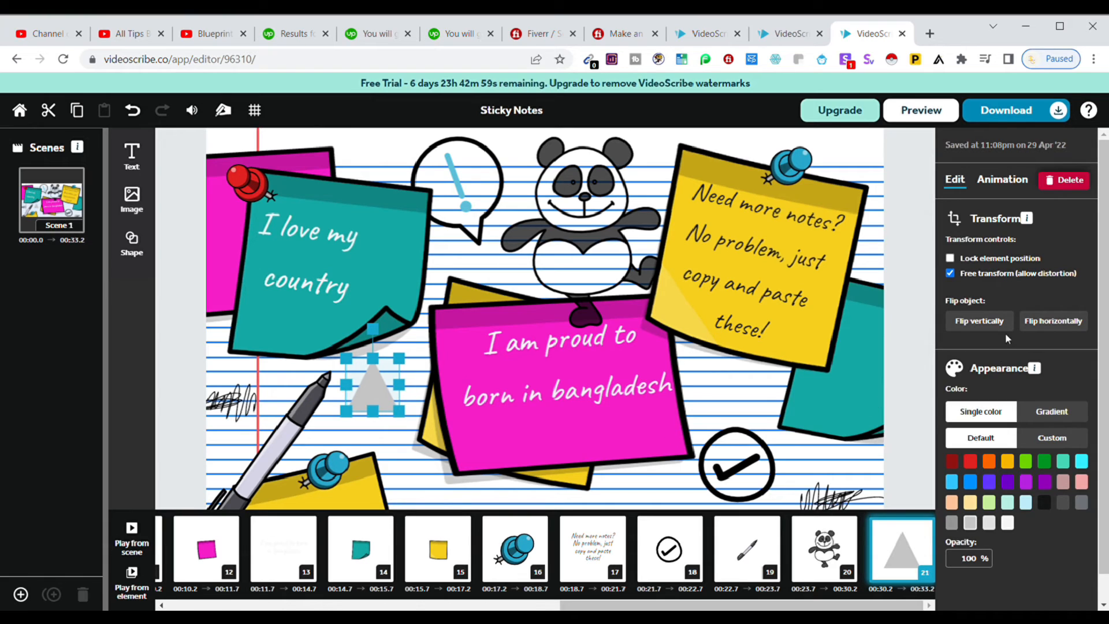
{"action": "left_click", "coordinate": [1007, 461]}
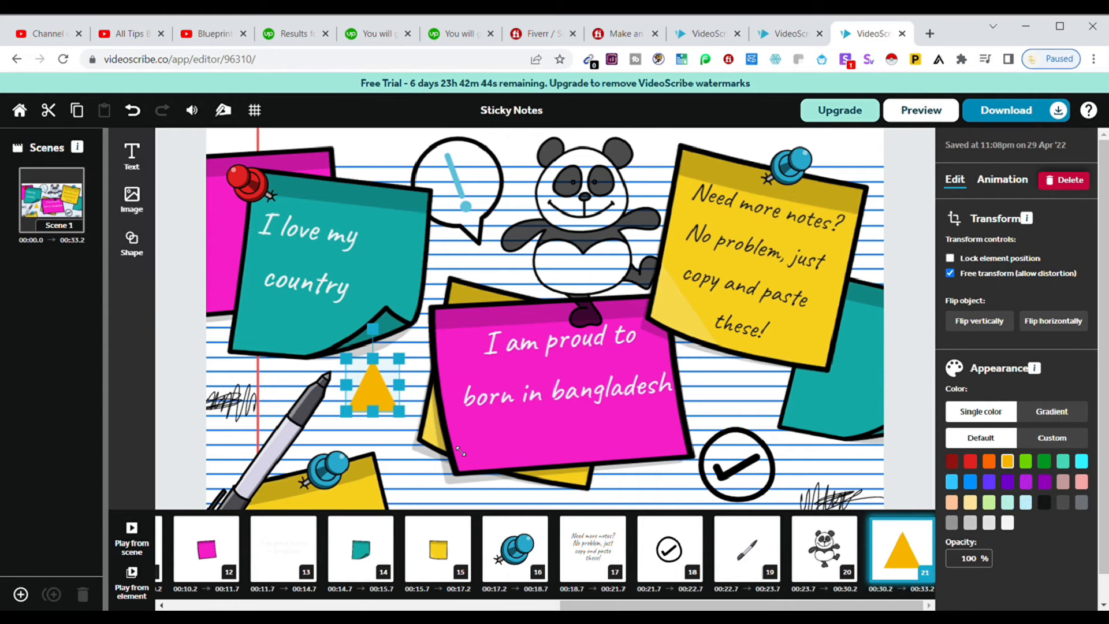
{"action": "left_click_drag", "start_coordinate": [460, 451], "coordinate": [461, 452]}
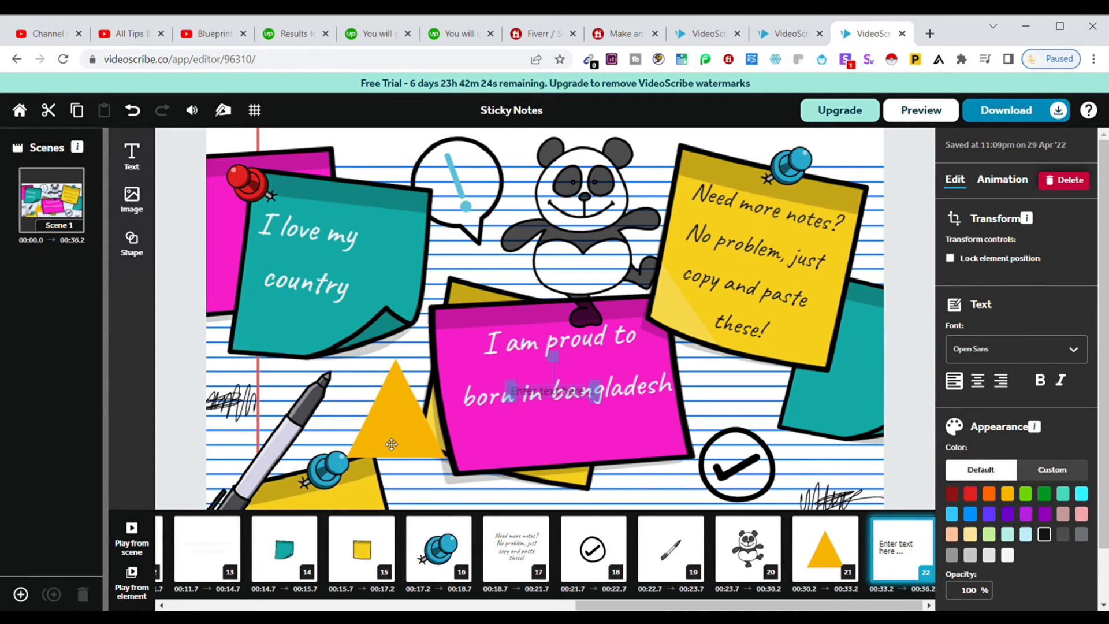
- Place the "Enter text here ..." text over the triangle's base and select the triangle
{"action": "left_click_drag", "start_coordinate": [388, 450], "coordinate": [407, 450]}
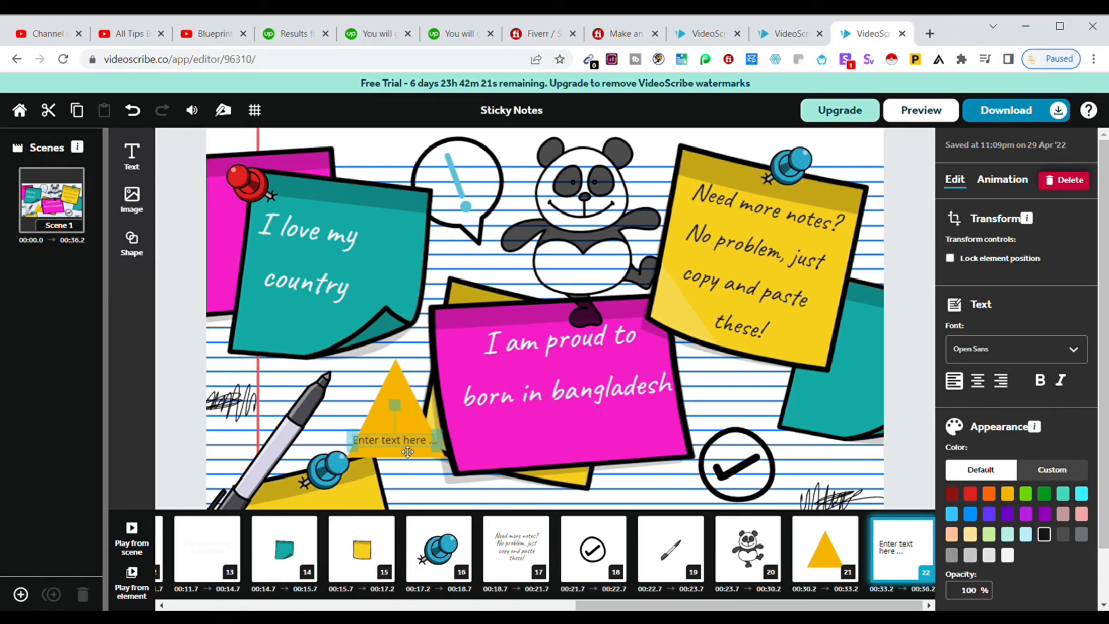
{"action": "left_click", "coordinate": [405, 372]}
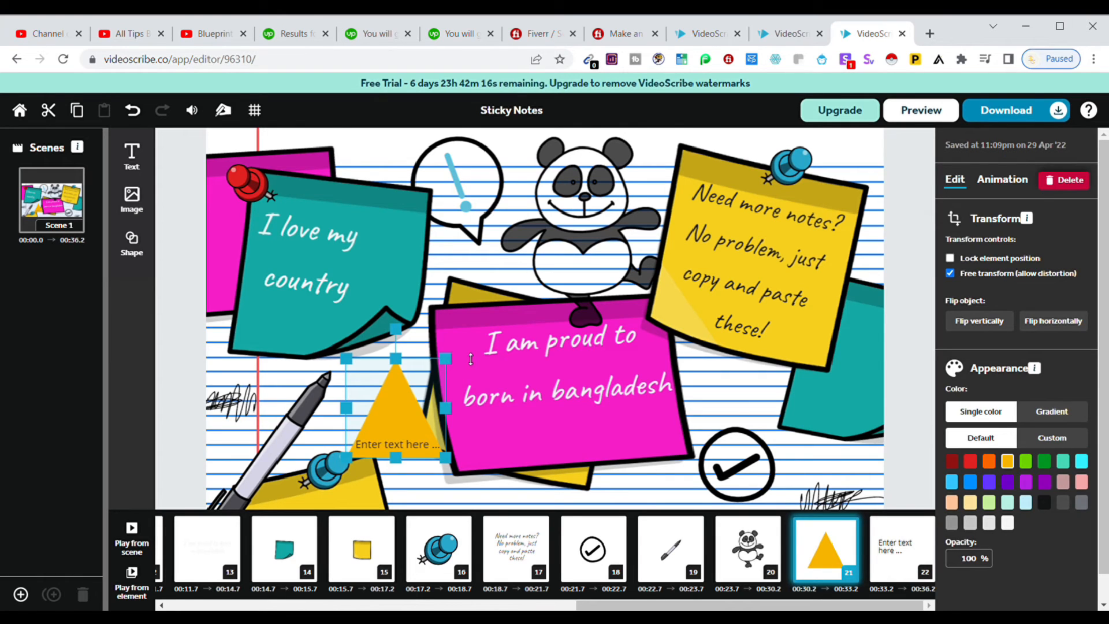
- Enlarge the amber triangle further and move the "Enter text here ..." text to the centre of its lower part
{"action": "left_click_drag", "start_coordinate": [471, 359], "coordinate": [501, 349]}
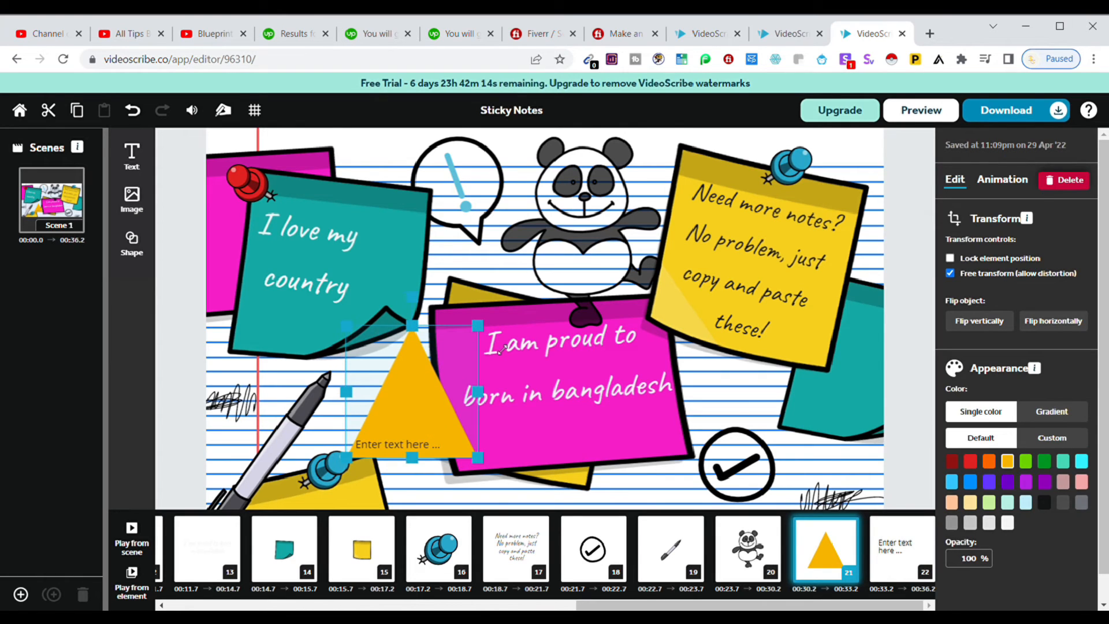
{"action": "left_click", "coordinate": [395, 450]}
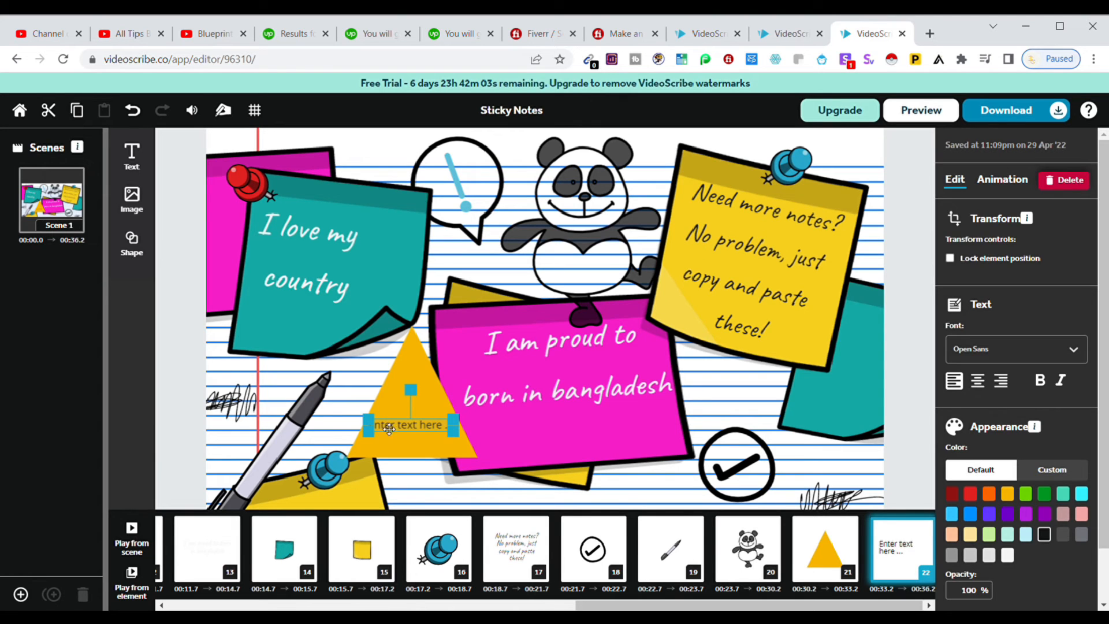
- Flip the amber triangle vertically
{"action": "left_click", "coordinate": [410, 360]}
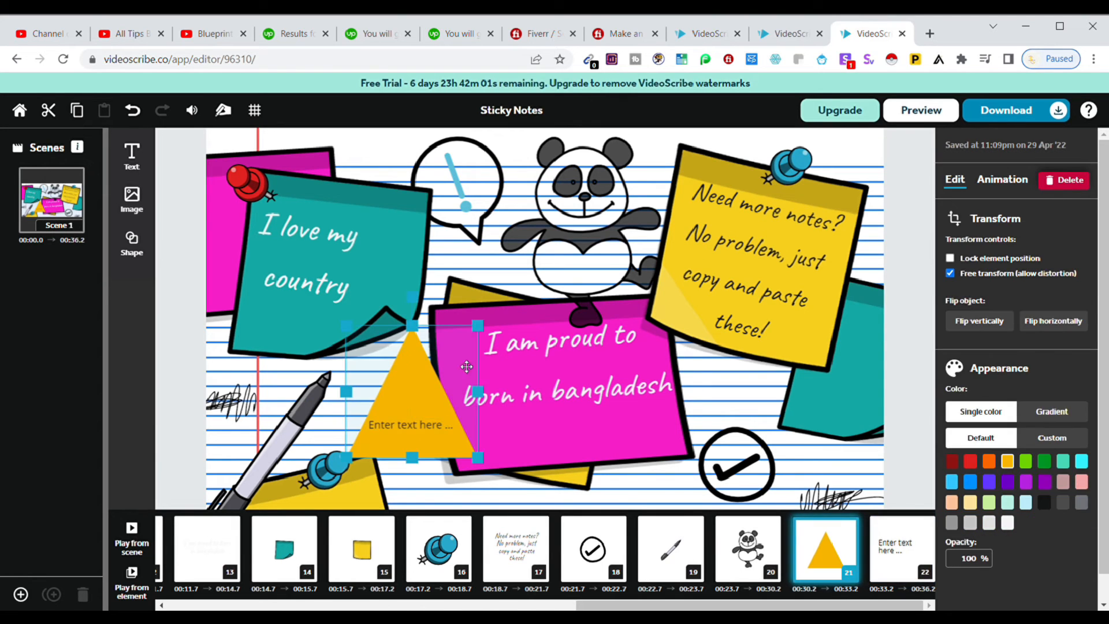
{"action": "left_click", "coordinate": [987, 323]}
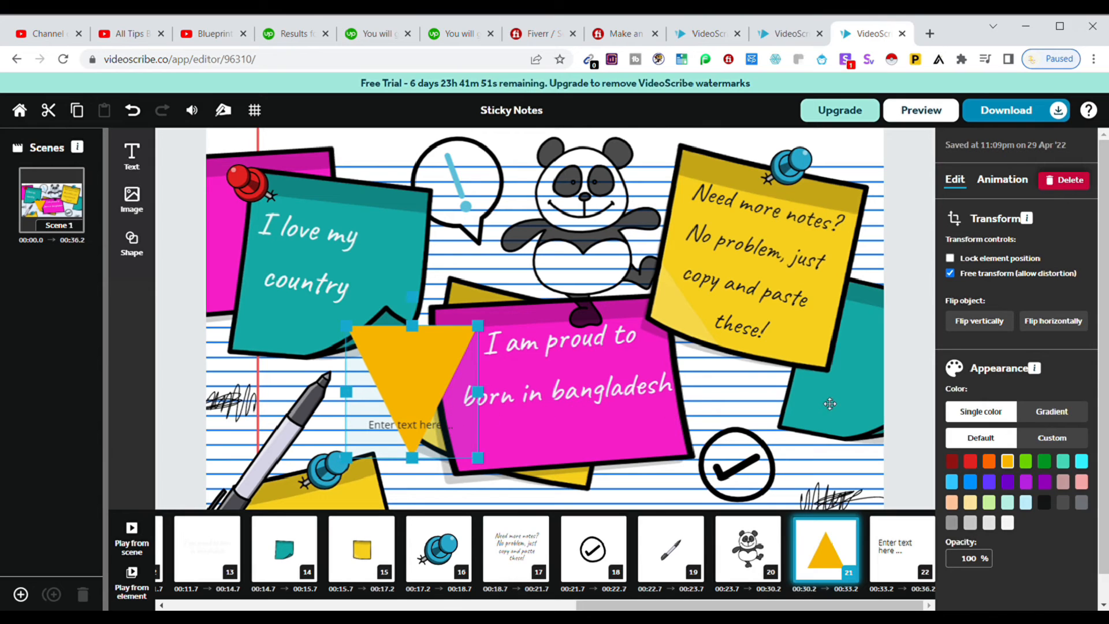
- Examine the default drawing hand options, including the Yasmin hands, and leave them without choosing a different hand
{"action": "left_click", "coordinate": [194, 111]}
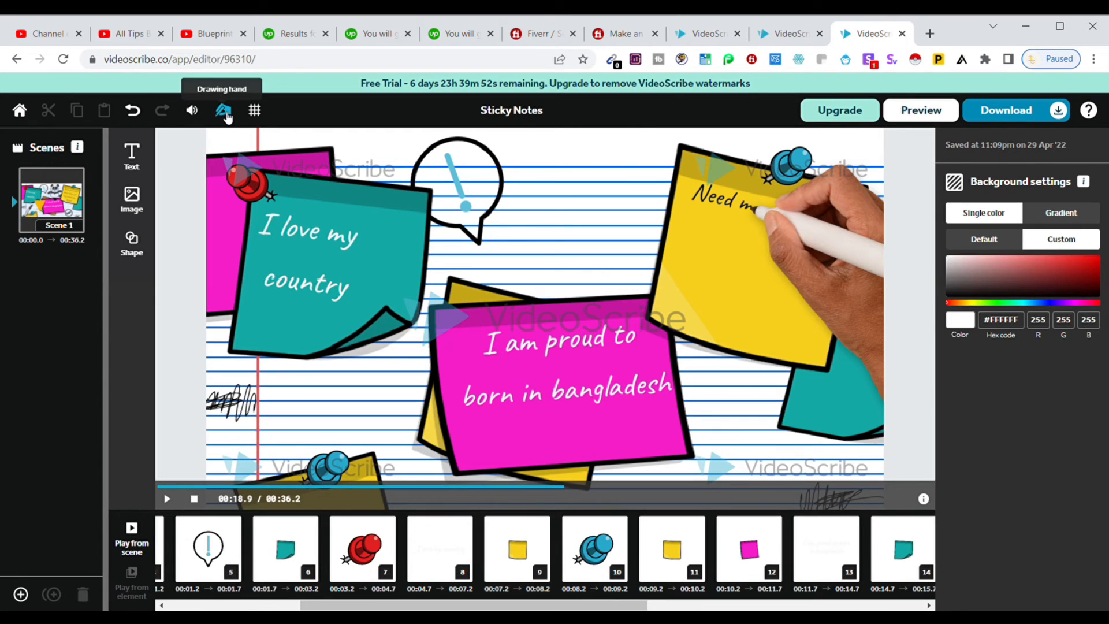
{"action": "left_click", "coordinate": [226, 114]}
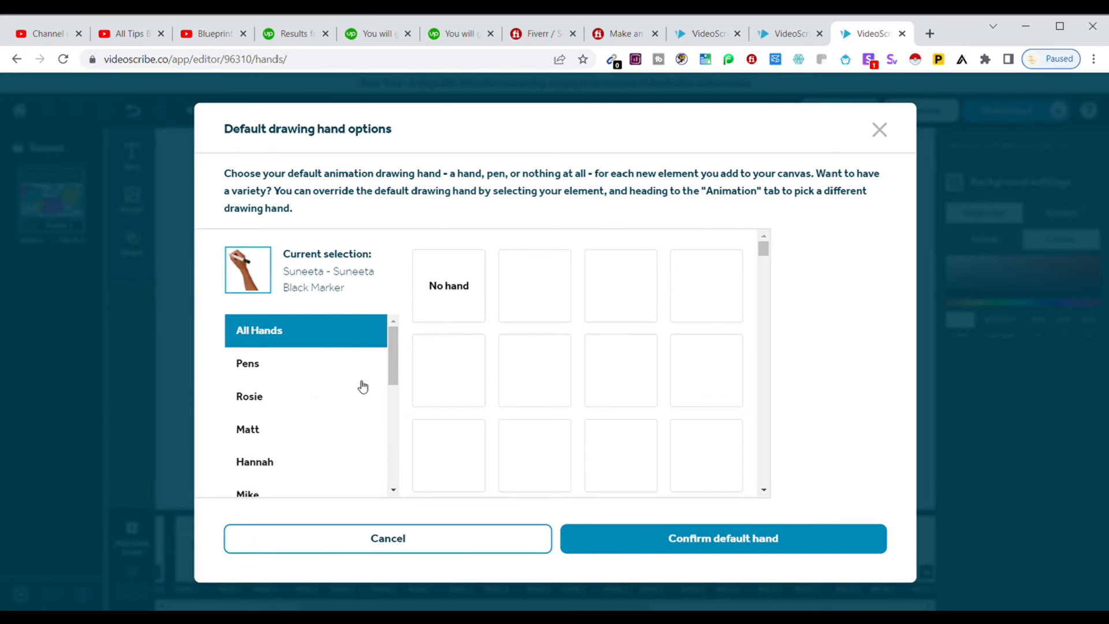
{"action": "left_click", "coordinate": [383, 356]}
{"action": "left_click_drag", "start_coordinate": [391, 347], "coordinate": [397, 430]}
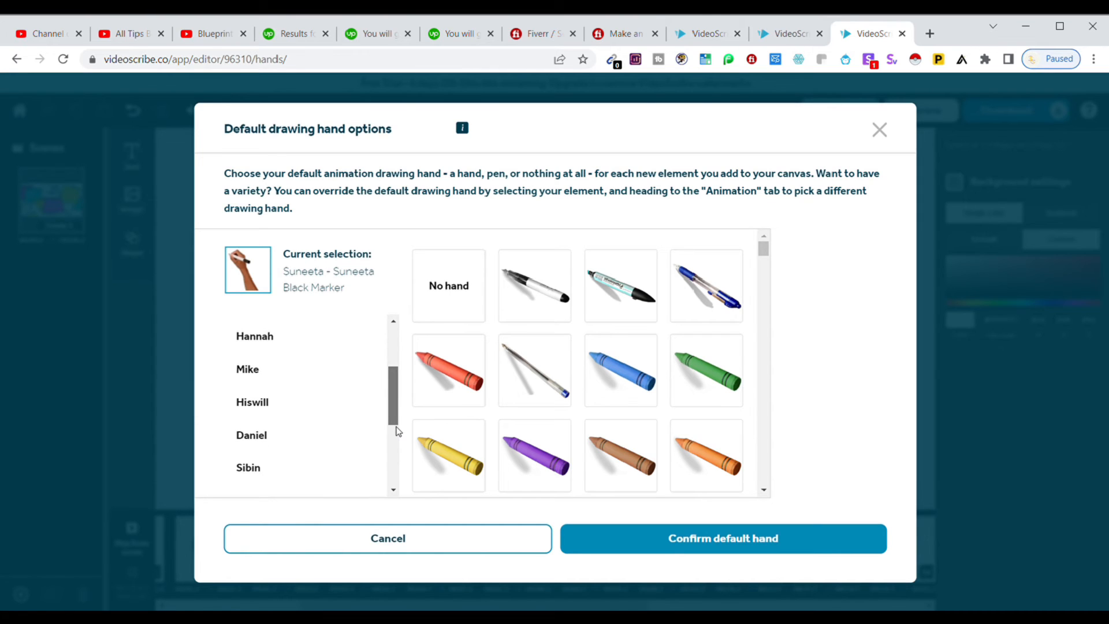
{"action": "scroll", "coordinate": [260, 436], "scroll_direction": "down", "scroll_amount": 2}
{"action": "left_click", "coordinate": [257, 442]}
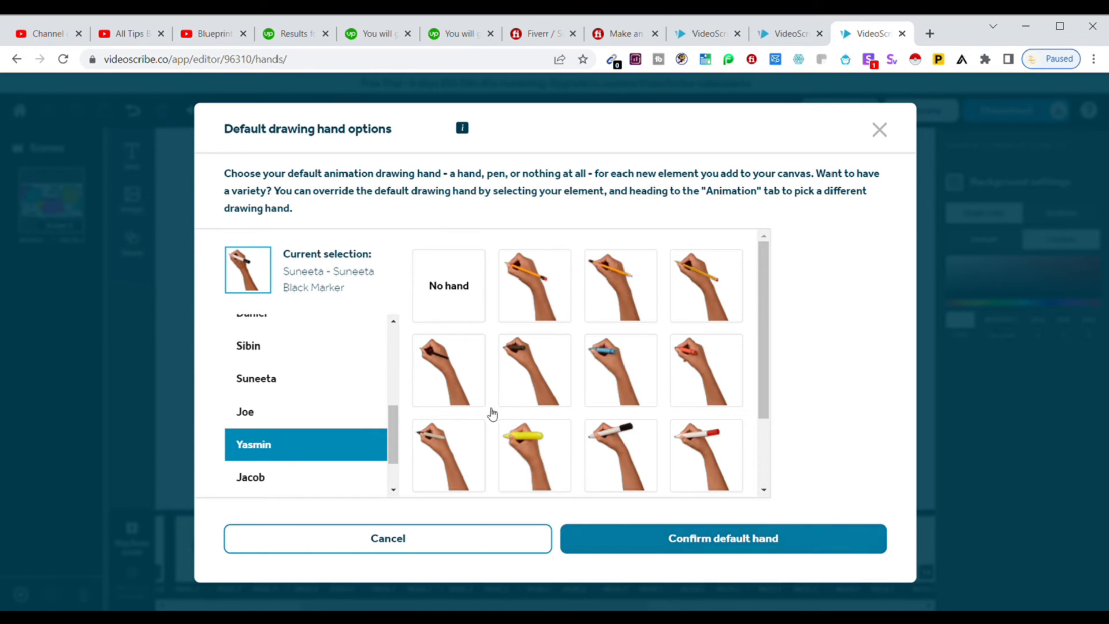
{"action": "left_click", "coordinate": [417, 551]}
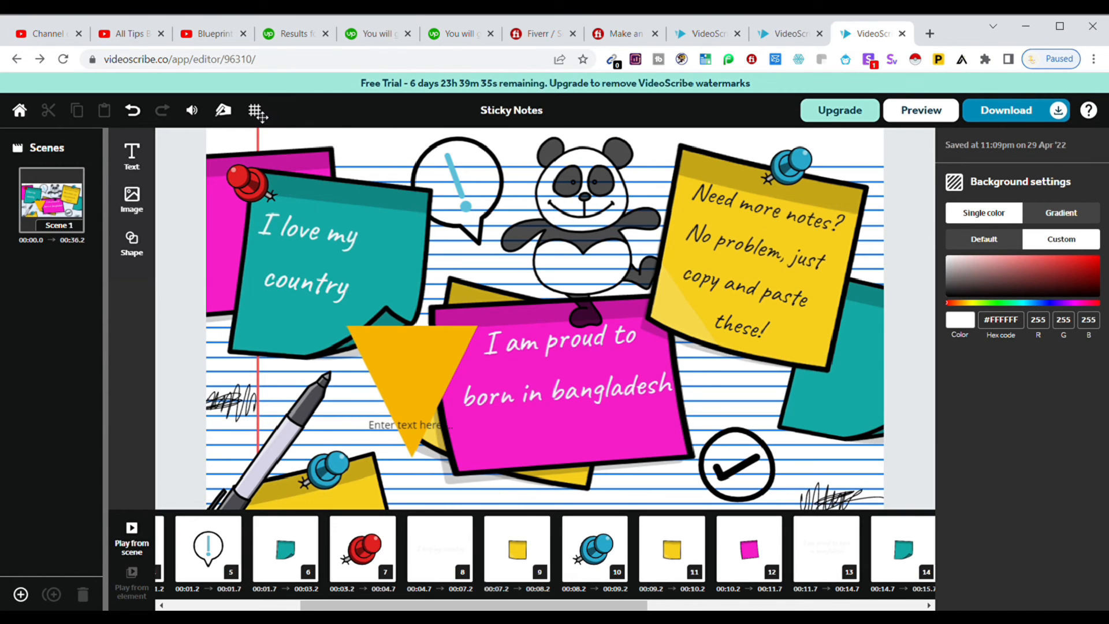
- Show the canvas grid and hide it again, twice
{"action": "left_click", "coordinate": [256, 111]}
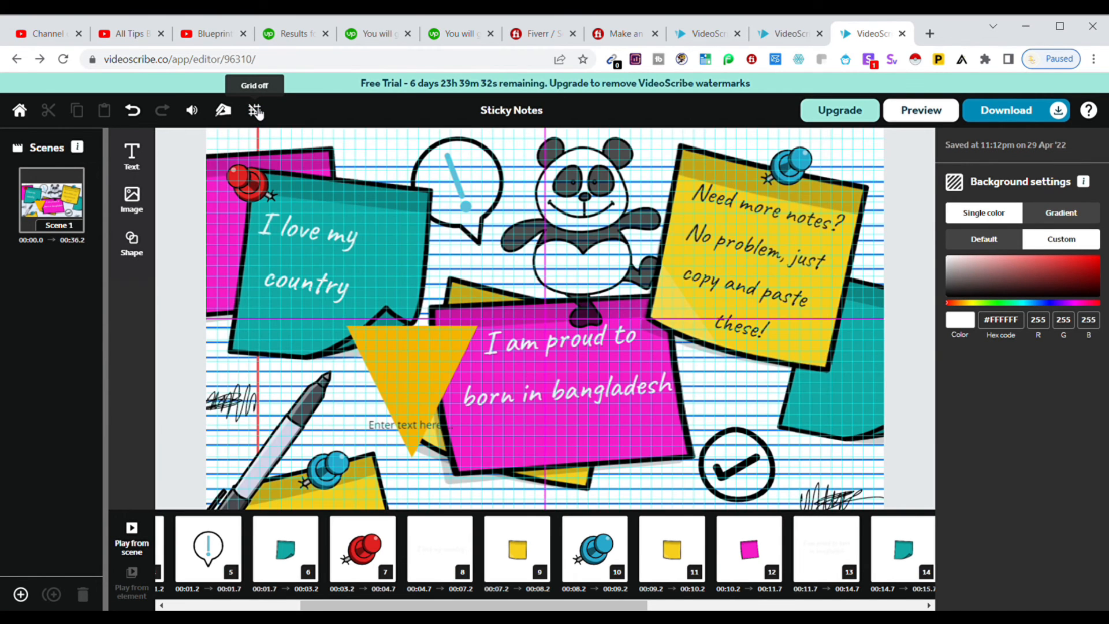
{"action": "left_click", "coordinate": [255, 111]}
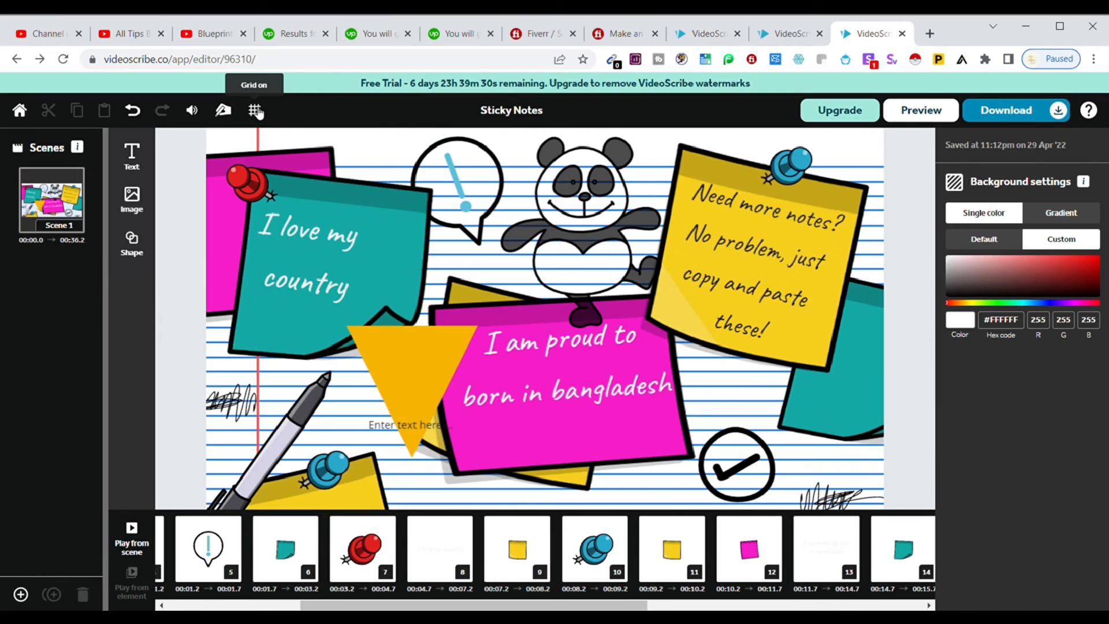
{"action": "left_click", "coordinate": [256, 111]}
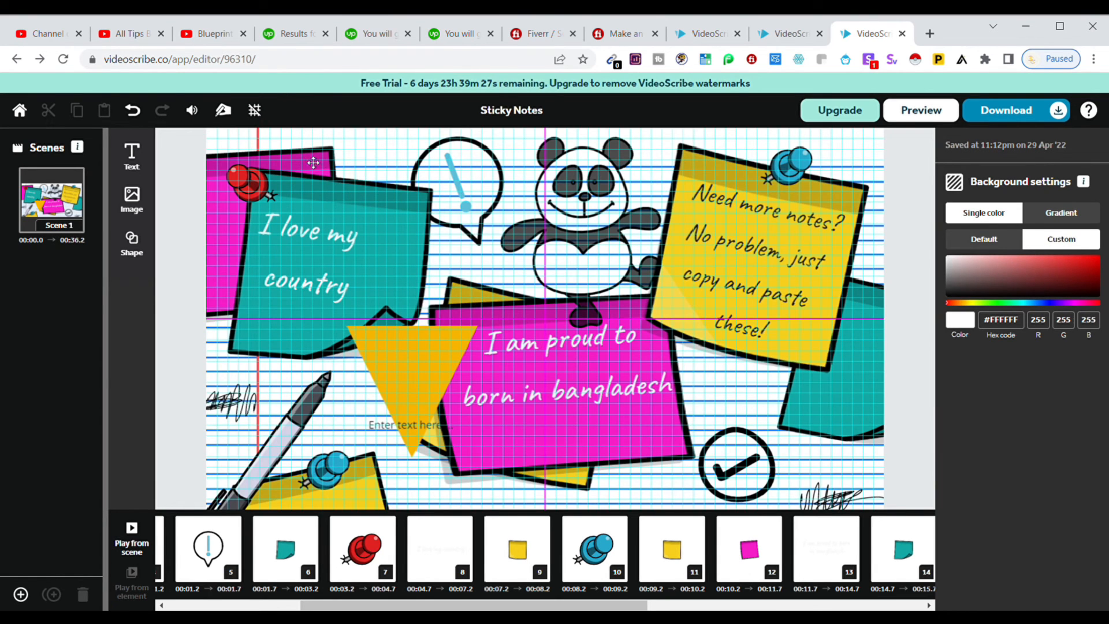
{"action": "left_click", "coordinate": [262, 116]}
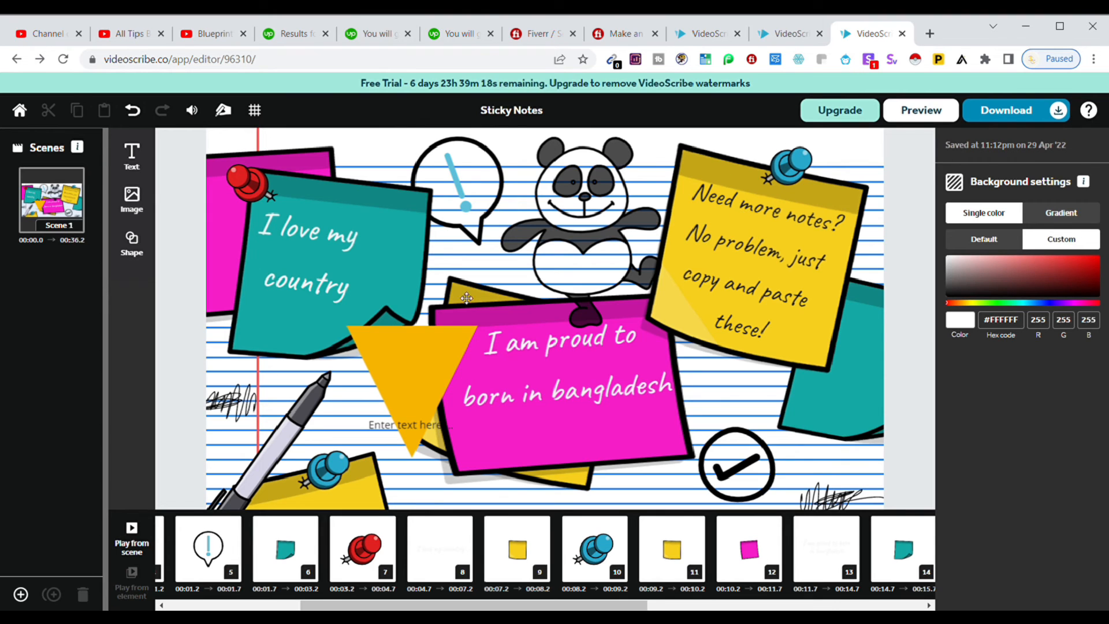
- View the project's MP4 and GIF download formats and close the download options without starting an export
{"action": "left_click", "coordinate": [1005, 110]}
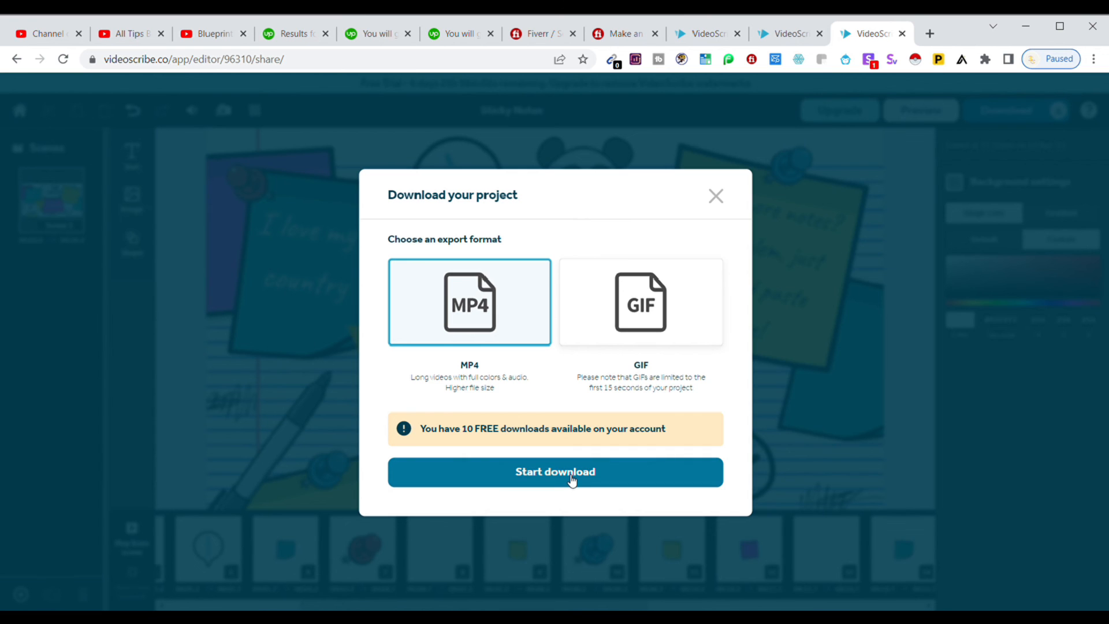
{"action": "left_click", "coordinate": [716, 197]}
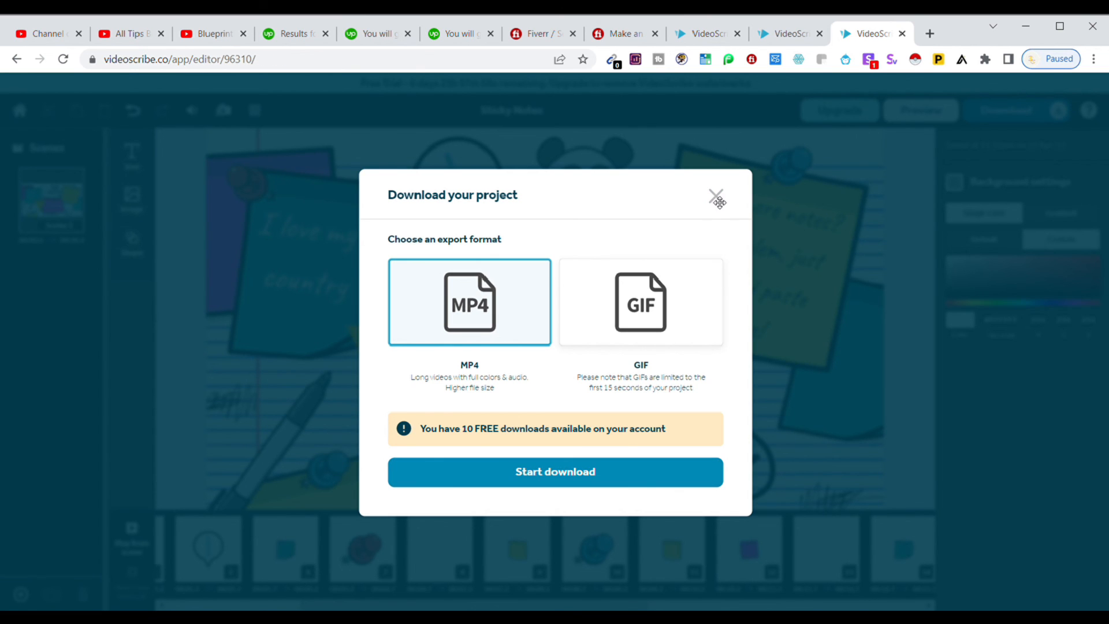